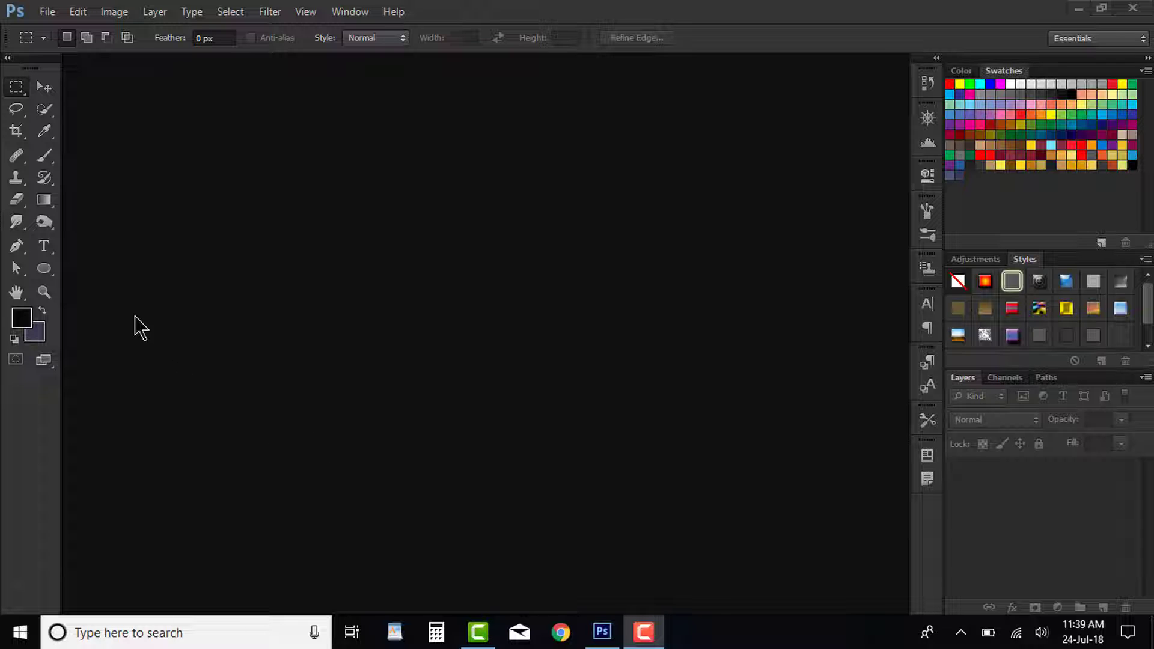
- Open animal-bird-eye-8420.jpg, zoom out slightly, and show the adjustment layer types list
{"action": "left_click", "coordinate": [48, 16]}
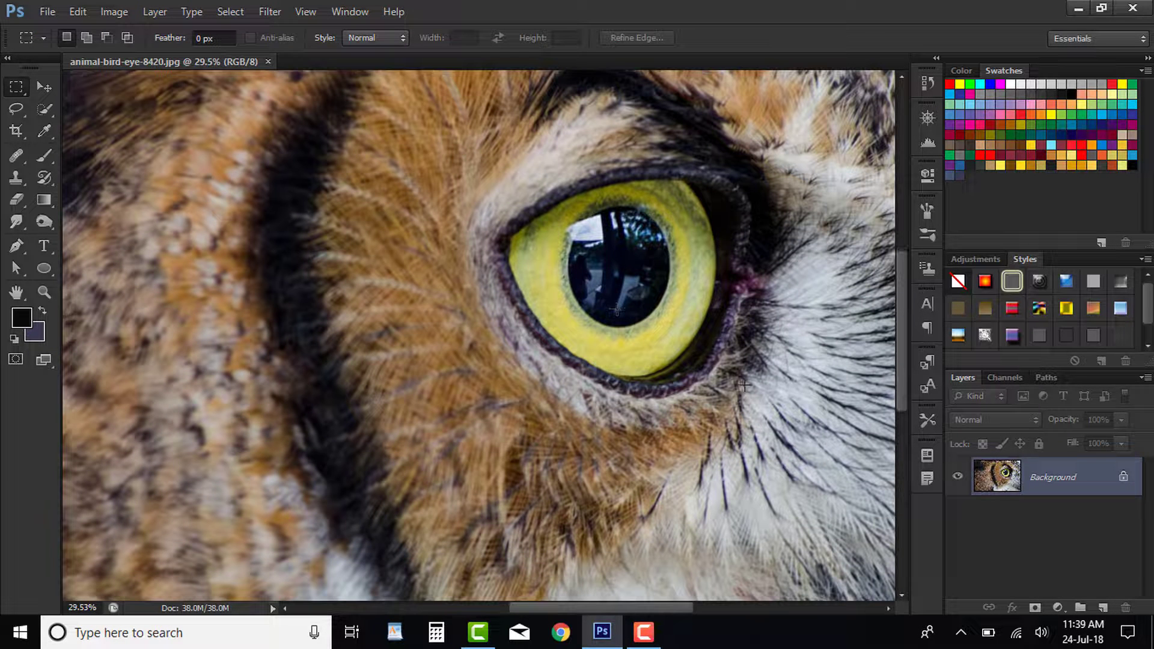
{"action": "scroll", "coordinate": [743, 383], "scroll_direction": "down", "scroll_amount": 2}
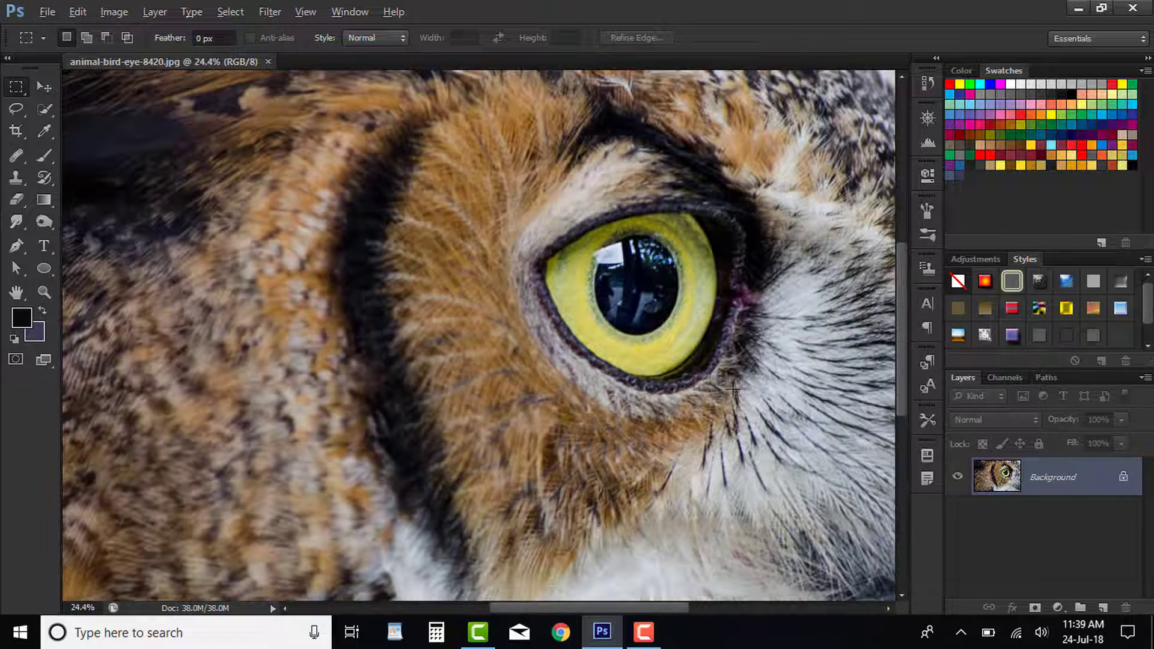
{"action": "left_click", "coordinate": [1058, 608]}
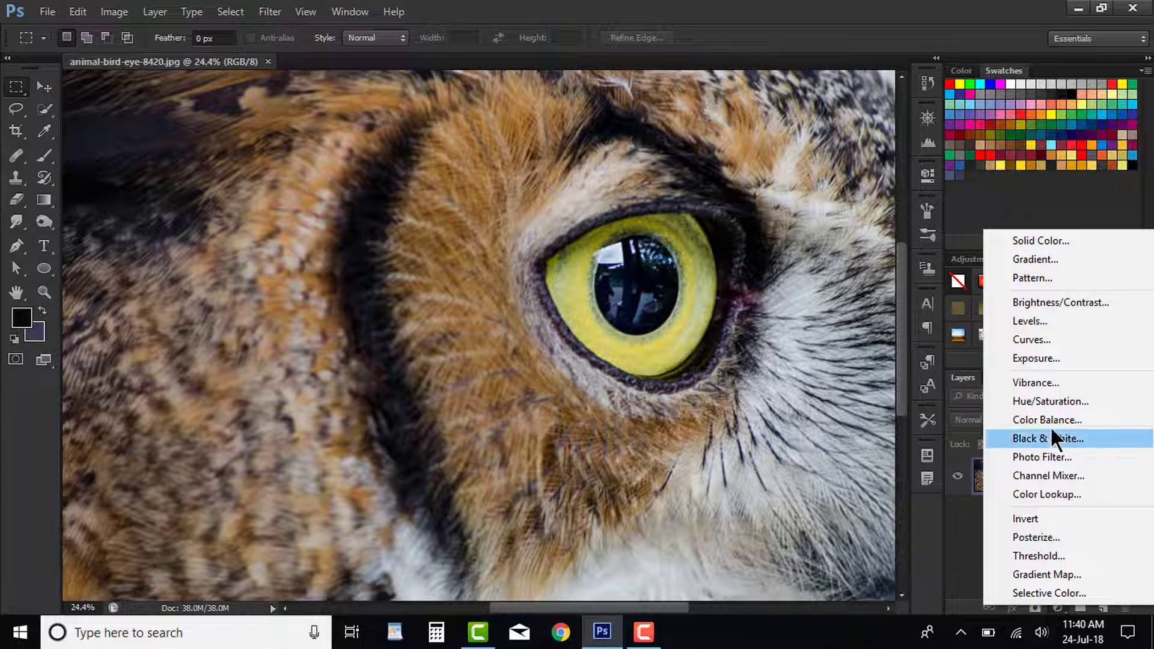
- Add a Curves layer with the curve bent upward to brighten, and invert its mask to black
{"action": "left_click", "coordinate": [1069, 338]}
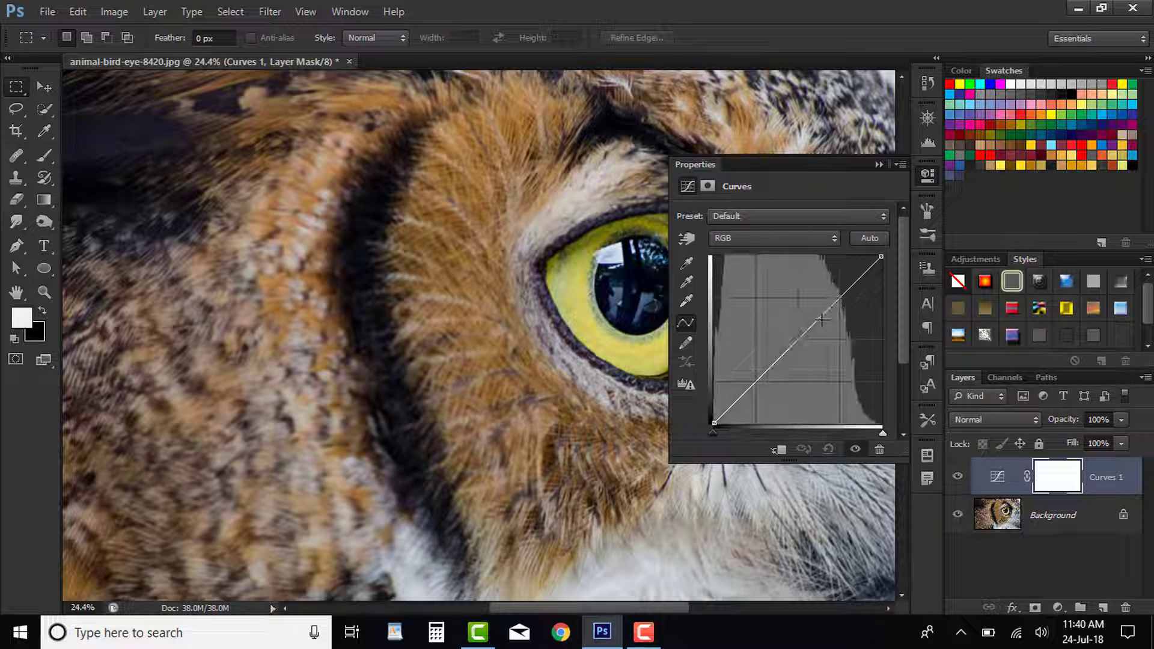
{"action": "left_click_drag", "start_coordinate": [809, 322], "coordinate": [791, 310]}
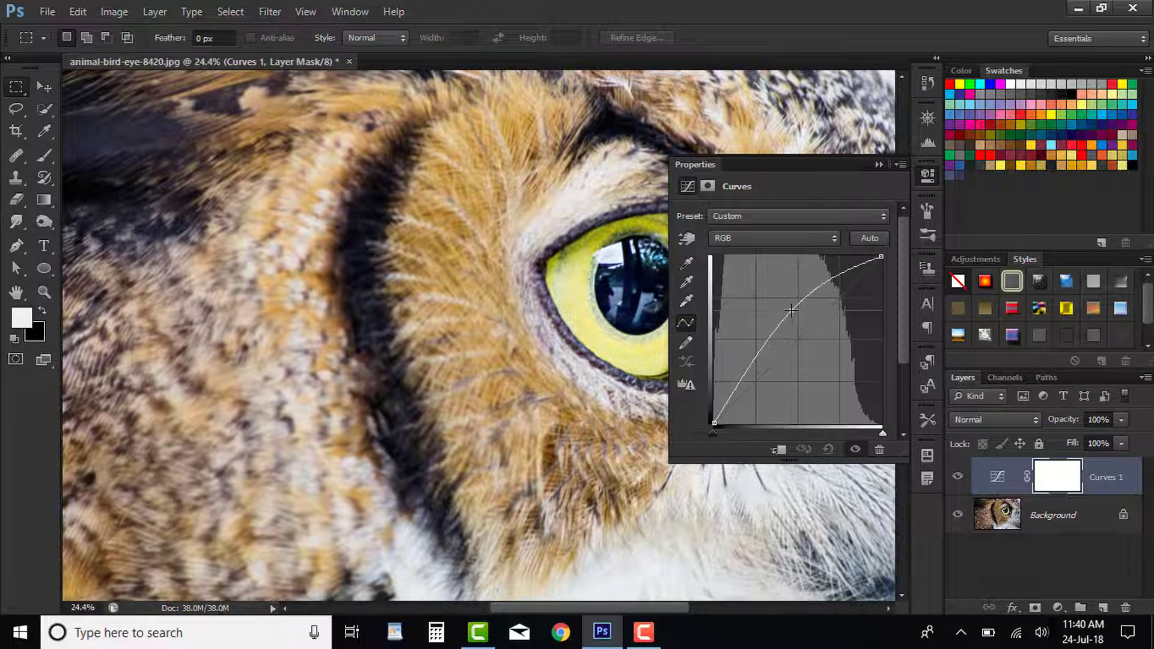
{"action": "left_click", "coordinate": [877, 164]}
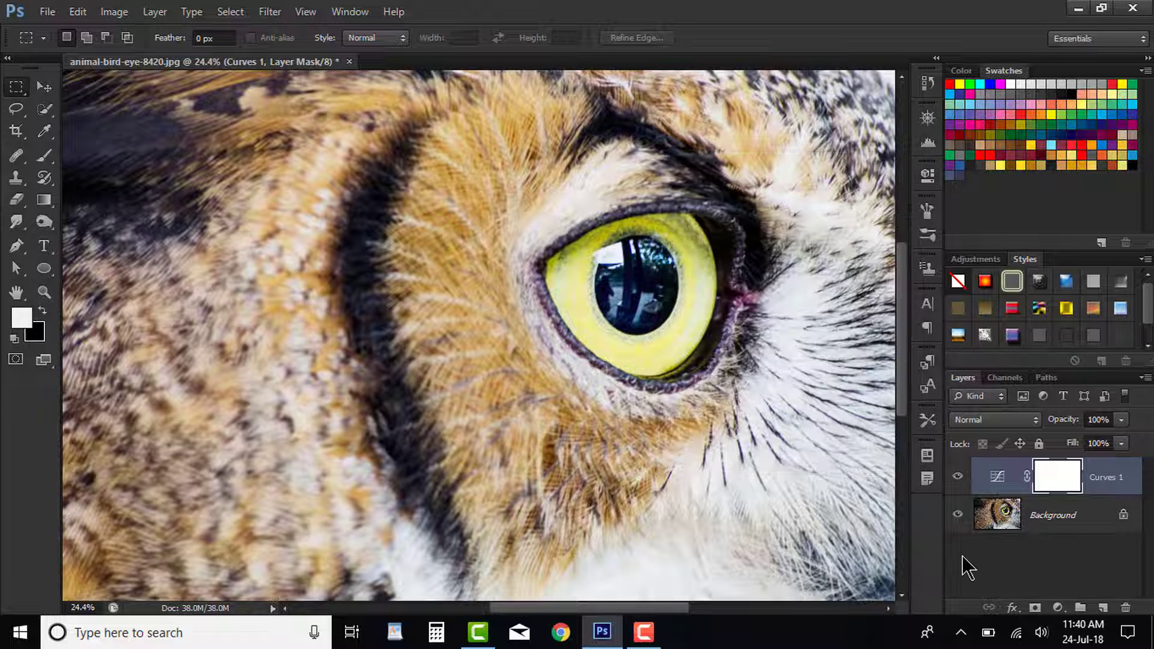
{"action": "key", "text": "ctrl+i"}
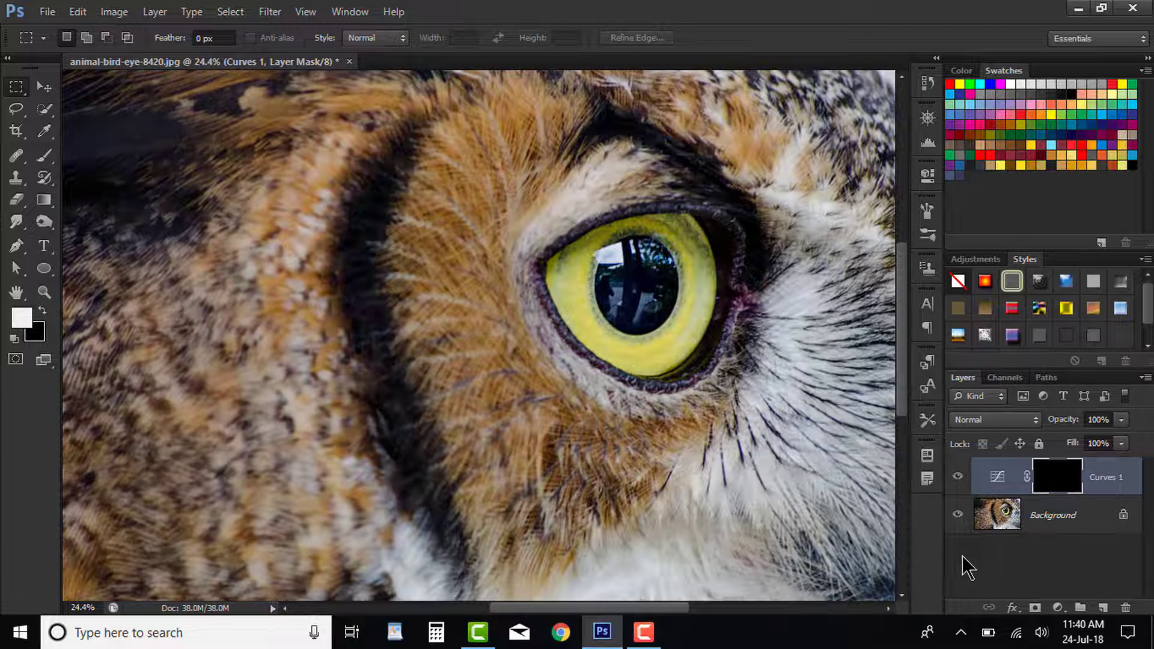
{"action": "left_click", "coordinate": [1058, 608]}
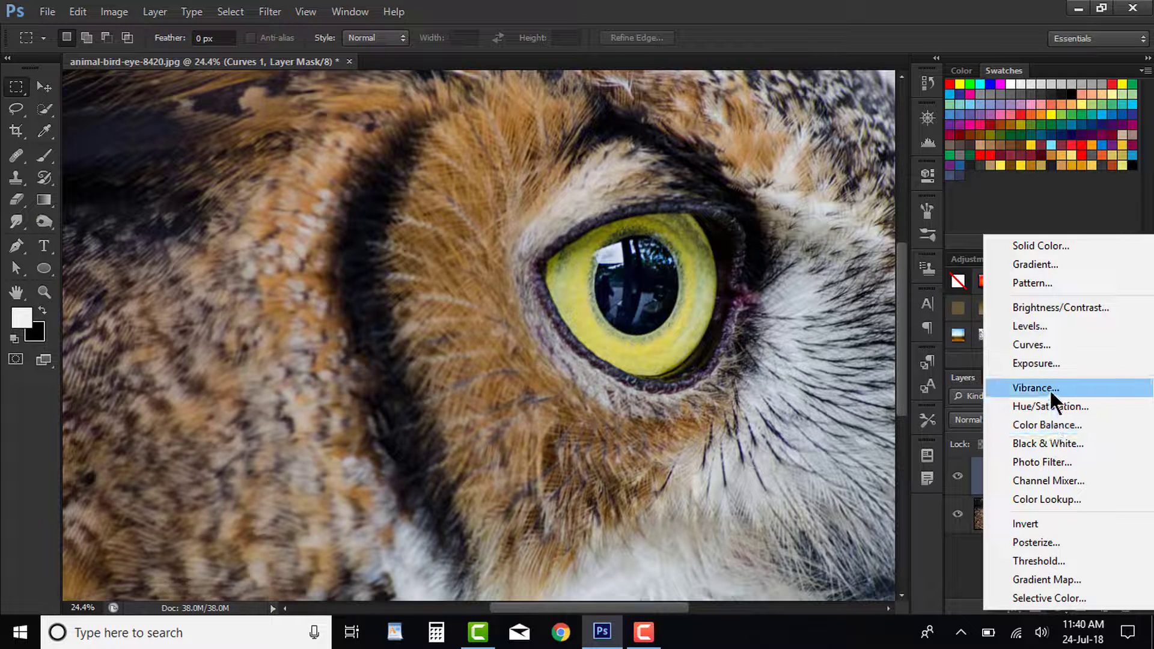
- Add a Hue/Saturation layer with an inverted black mask and a size-150 brush for the iris
{"action": "left_click", "coordinate": [1051, 408]}
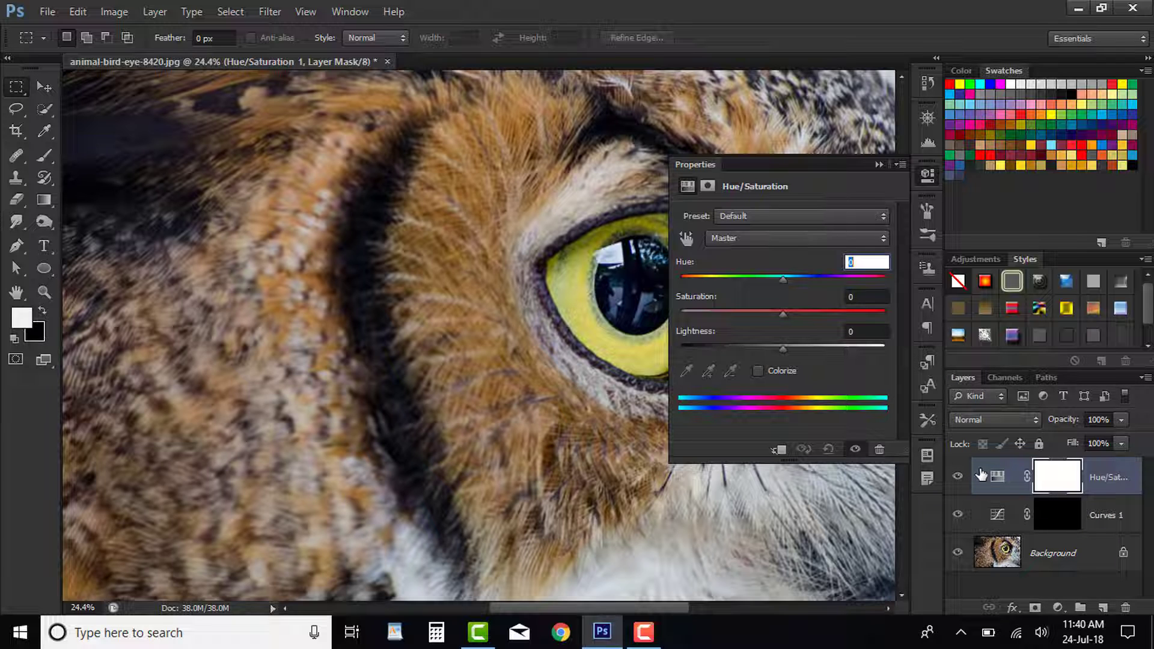
{"action": "key", "text": "ctrl+i"}
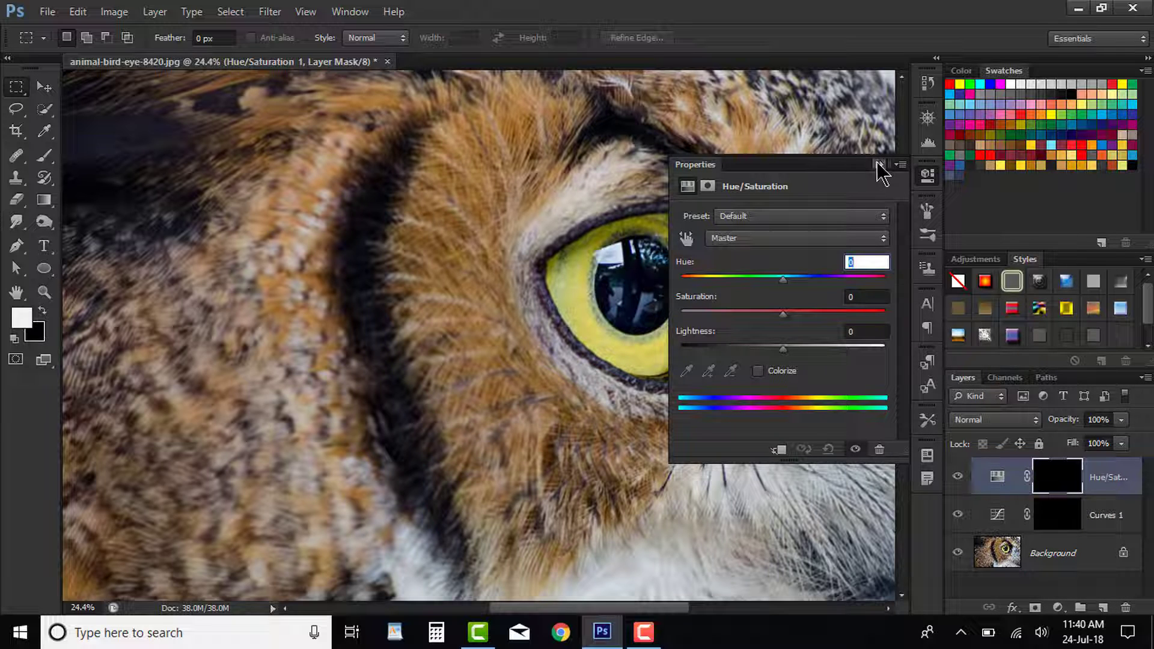
{"action": "left_click", "coordinate": [879, 164]}
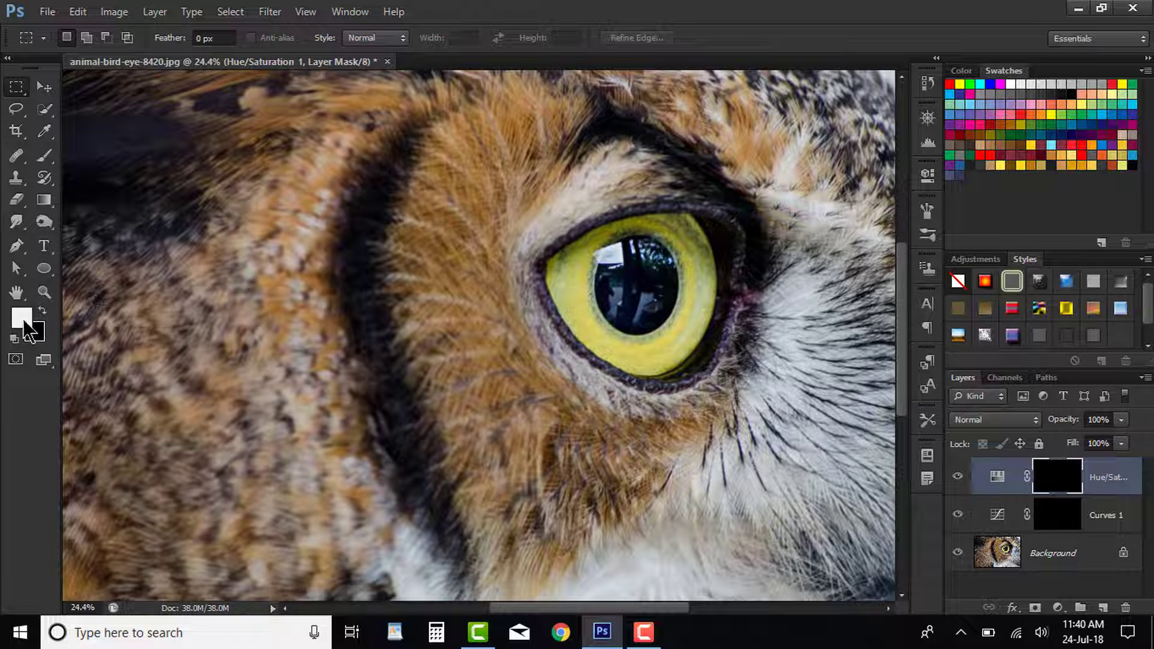
{"action": "key", "text": "b"}
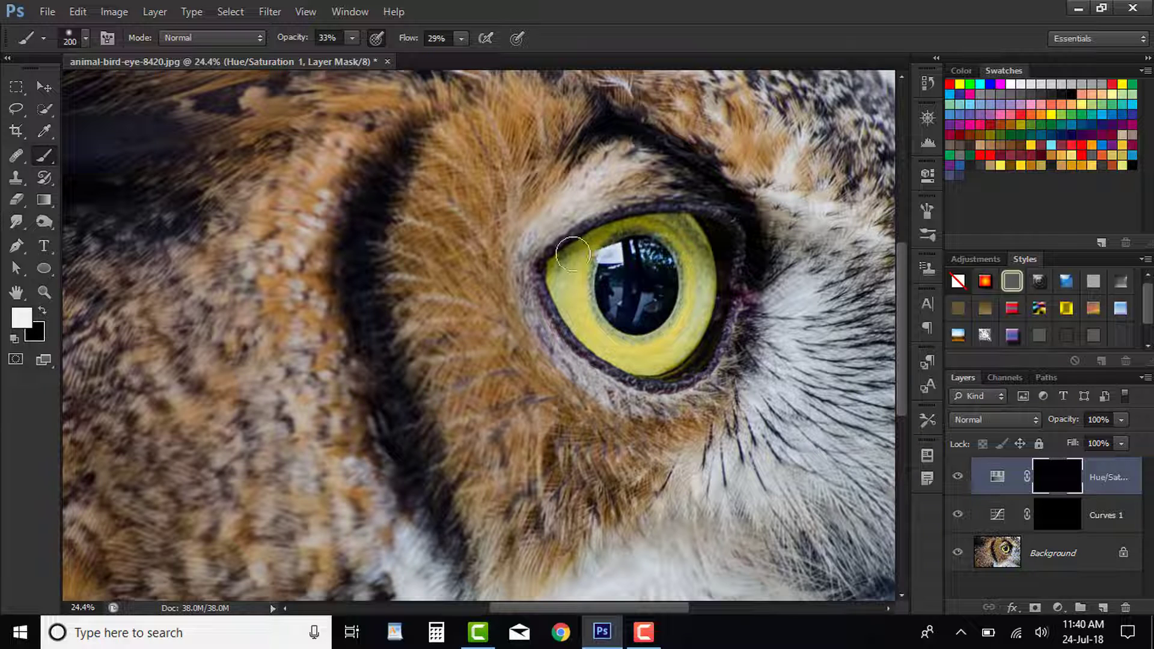
{"action": "key", "text": "bracketleft"}
{"action": "key", "text": "bracketleft"}
- Colorize Hue/Saturation 1 at Hue 183, Saturation 79, Lightness -30 to tint the iris green
{"action": "double_click", "coordinate": [997, 476]}
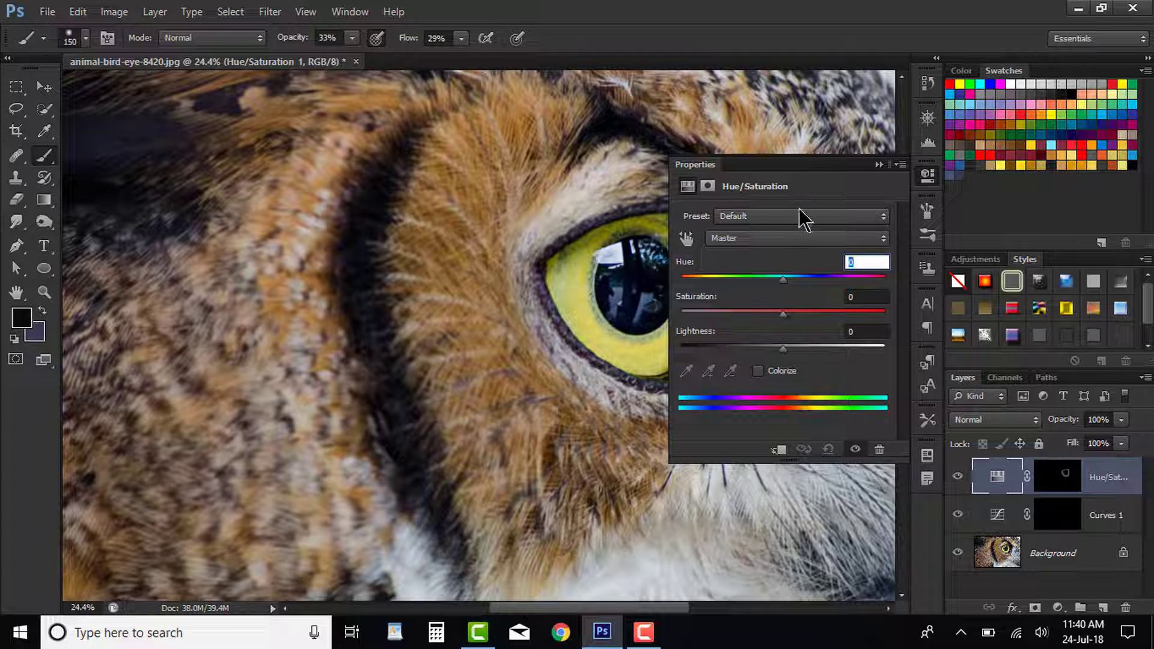
{"action": "left_click_drag", "start_coordinate": [545, 265], "coordinate": [446, 261]}
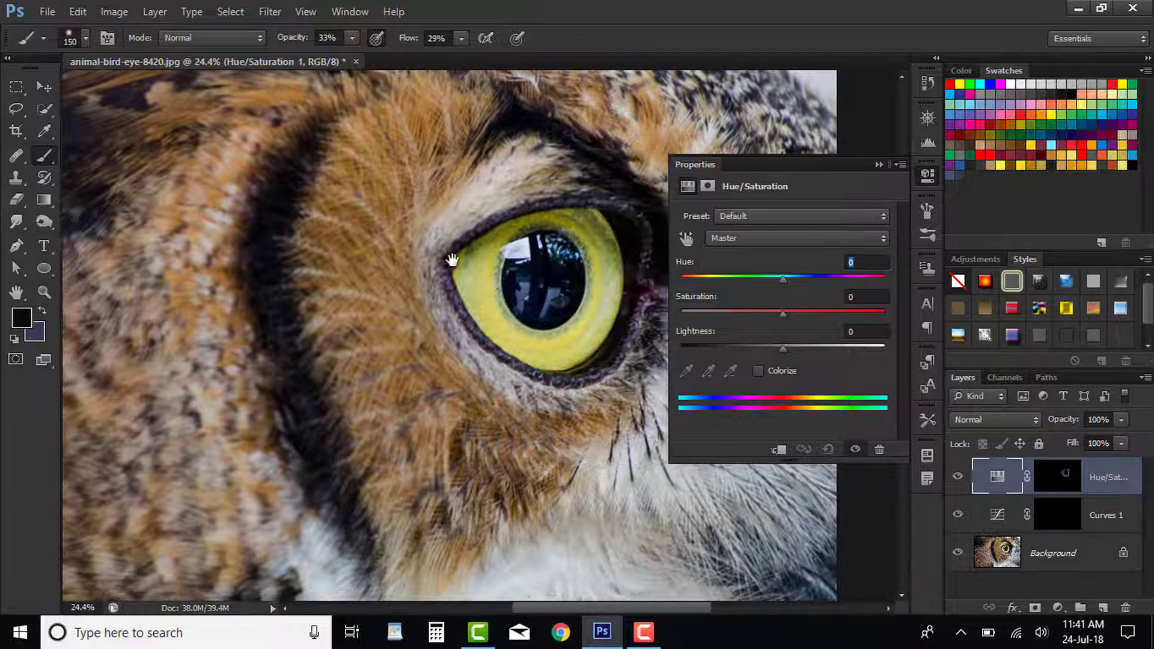
{"action": "mouse_move", "coordinate": [783, 278]}
{"action": "left_mouse_down"}
{"action": "mouse_move", "coordinate": [828, 280]}
{"action": "mouse_move", "coordinate": [728, 280]}
{"action": "left_mouse_up"}
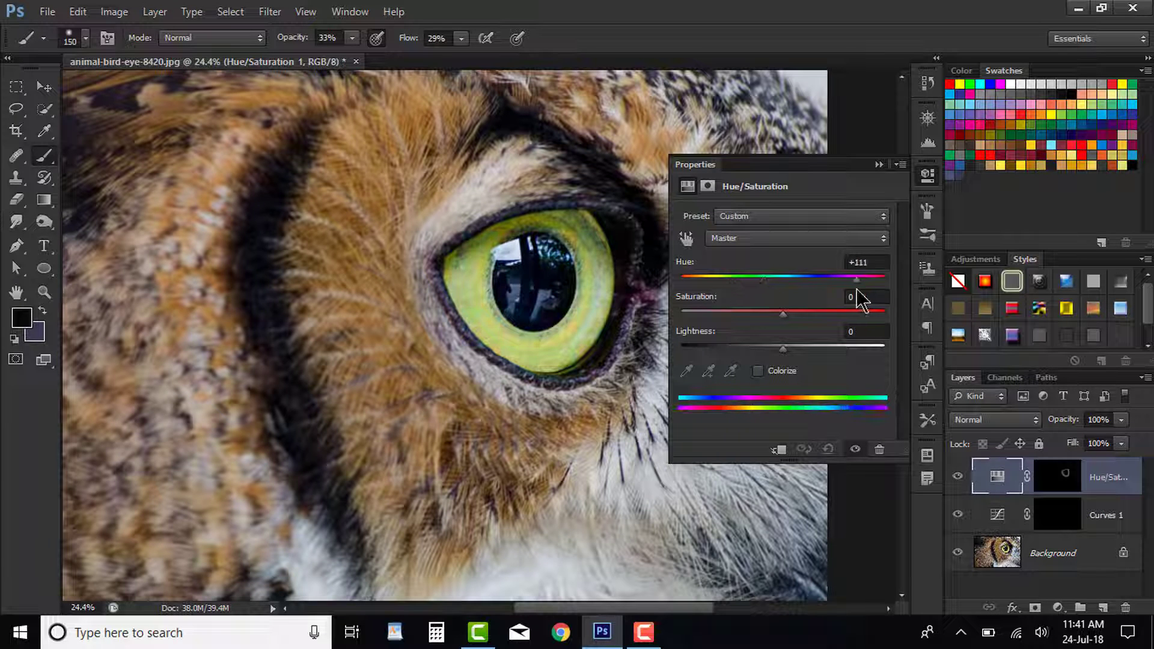
{"action": "left_click", "coordinate": [758, 371]}
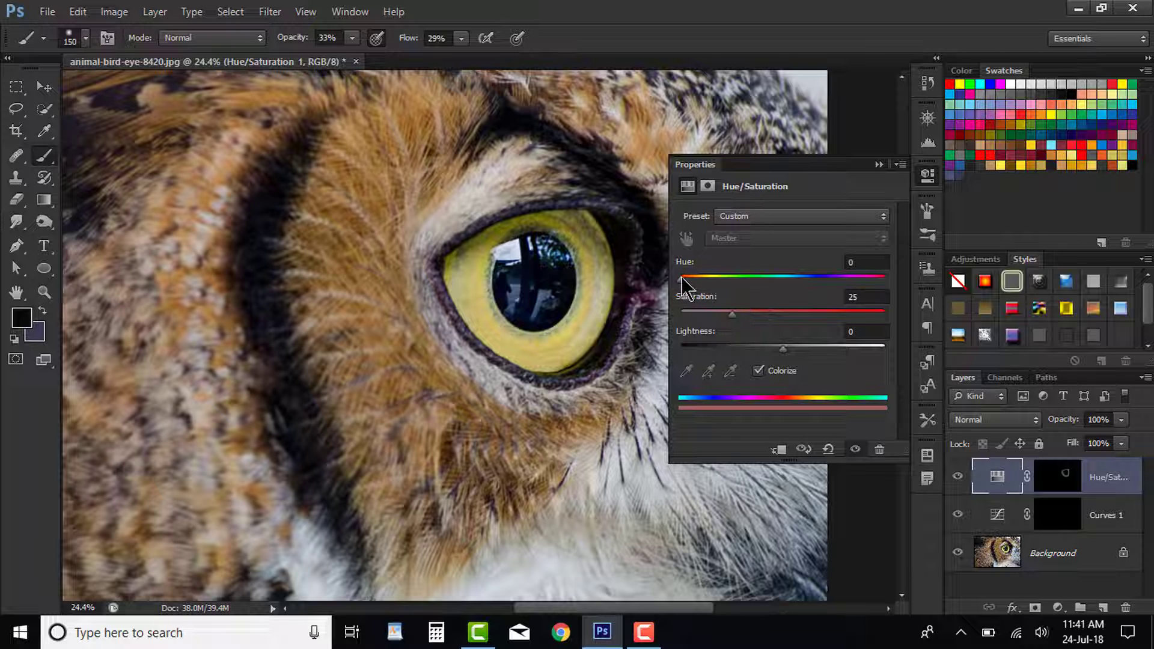
{"action": "left_click_drag", "start_coordinate": [681, 277], "coordinate": [814, 282]}
{"action": "mouse_move", "coordinate": [731, 313]}
{"action": "left_mouse_down"}
{"action": "mouse_move", "coordinate": [775, 329]}
{"action": "mouse_move", "coordinate": [753, 352]}
{"action": "mouse_move", "coordinate": [734, 352]}
{"action": "left_mouse_up"}
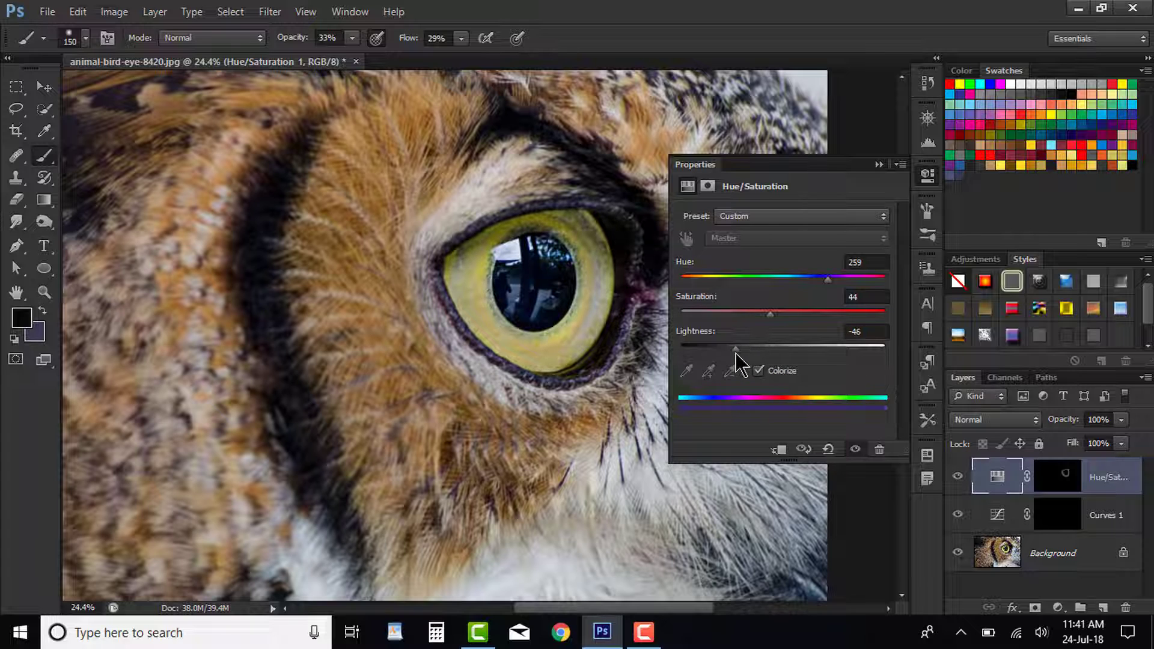
{"action": "left_click", "coordinate": [757, 371]}
{"action": "left_click_drag", "start_coordinate": [768, 315], "coordinate": [842, 324]}
{"action": "left_click", "coordinate": [842, 311]}
{"action": "mouse_move", "coordinate": [832, 281]}
{"action": "left_mouse_down"}
{"action": "mouse_move", "coordinate": [711, 297]}
{"action": "mouse_move", "coordinate": [765, 310]}
{"action": "mouse_move", "coordinate": [778, 296]}
{"action": "mouse_move", "coordinate": [748, 297]}
{"action": "mouse_move", "coordinate": [791, 293]}
{"action": "mouse_move", "coordinate": [780, 283]}
{"action": "left_mouse_up"}
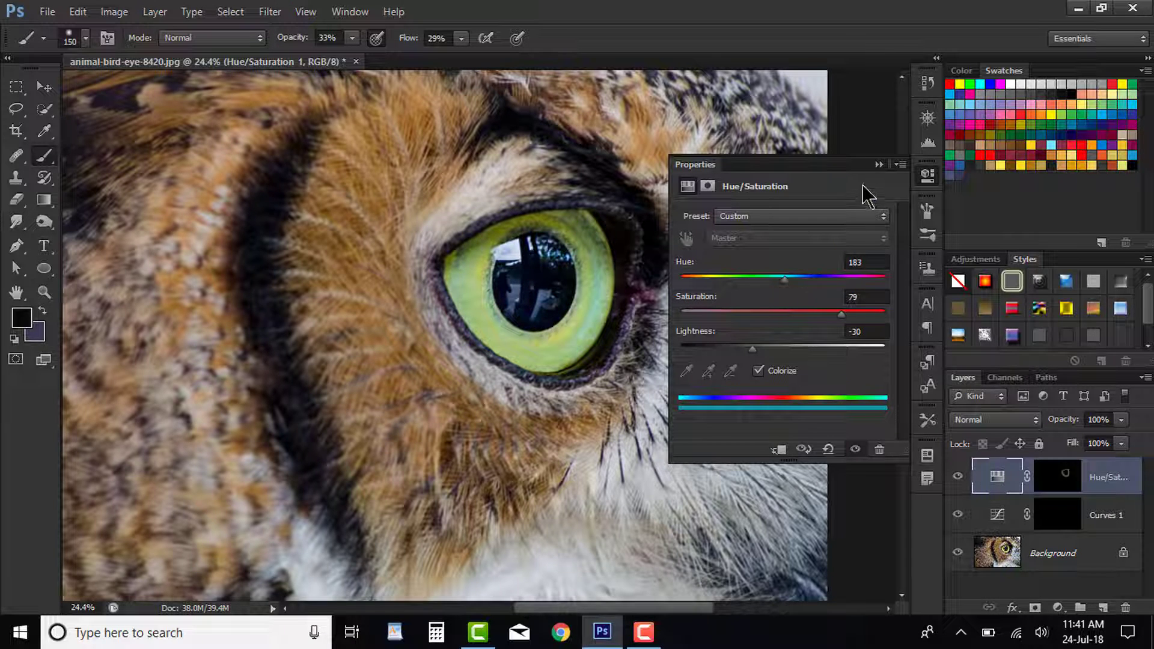
{"action": "left_click", "coordinate": [879, 164]}
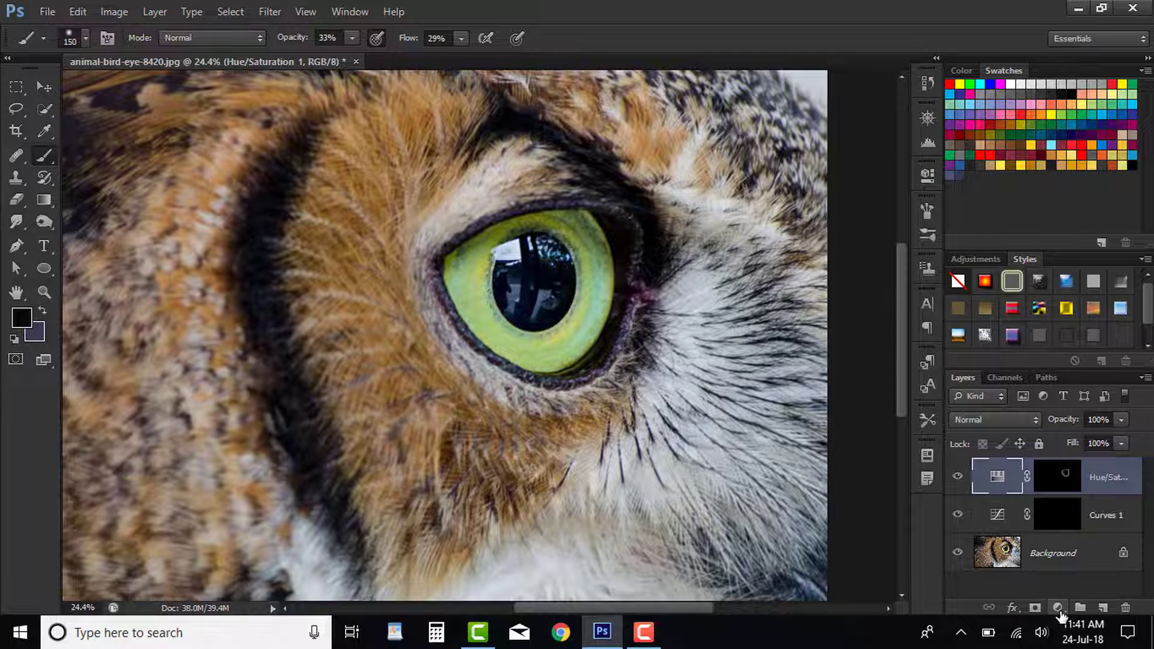
- Add a second Colorize Hue/Saturation layer with a black mask painted over the upper-right iris
{"action": "left_click", "coordinate": [1057, 607]}
{"action": "left_click", "coordinate": [1055, 401]}
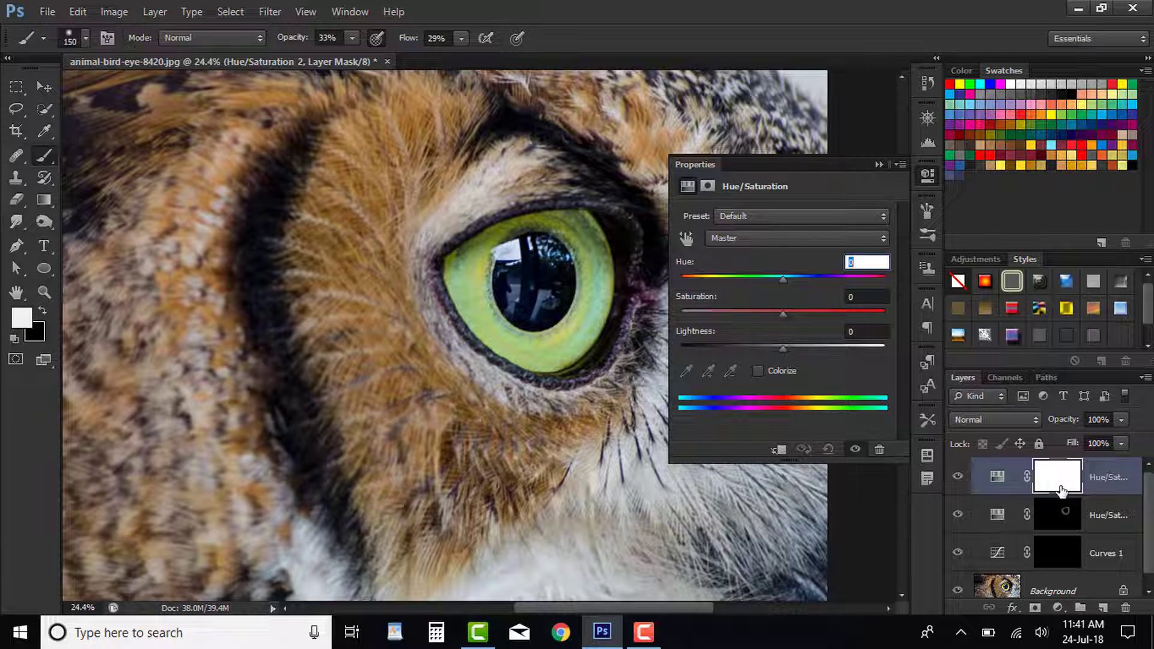
{"action": "key", "text": "ctrl+i"}
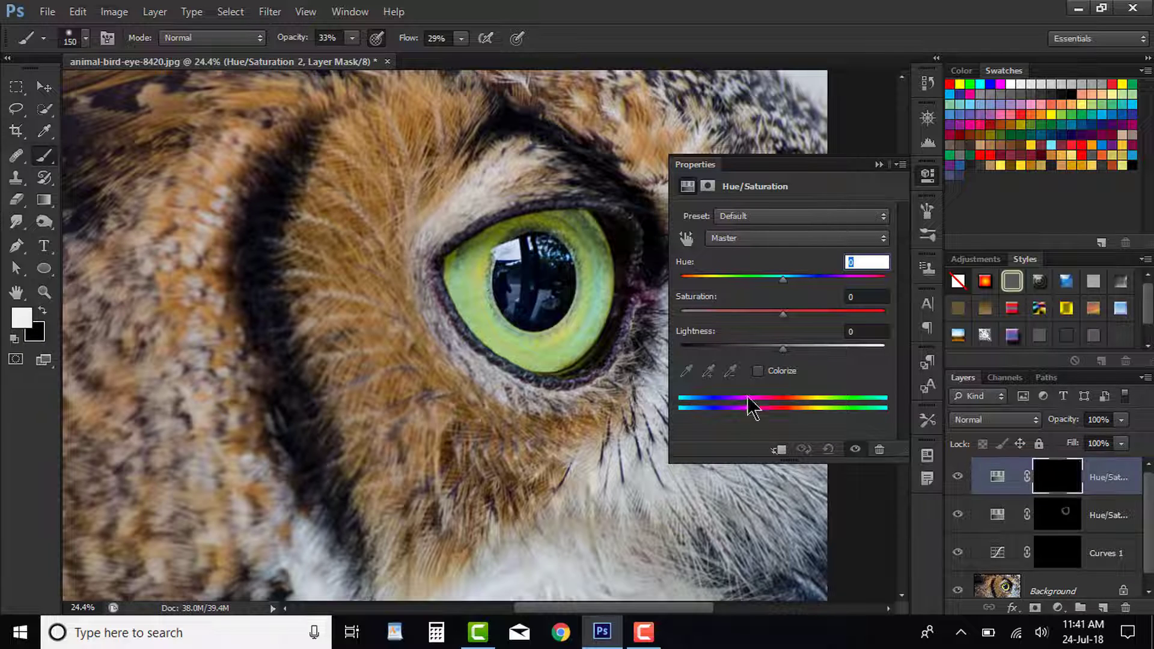
{"action": "left_click", "coordinate": [758, 371]}
{"action": "type", "text": "216"}
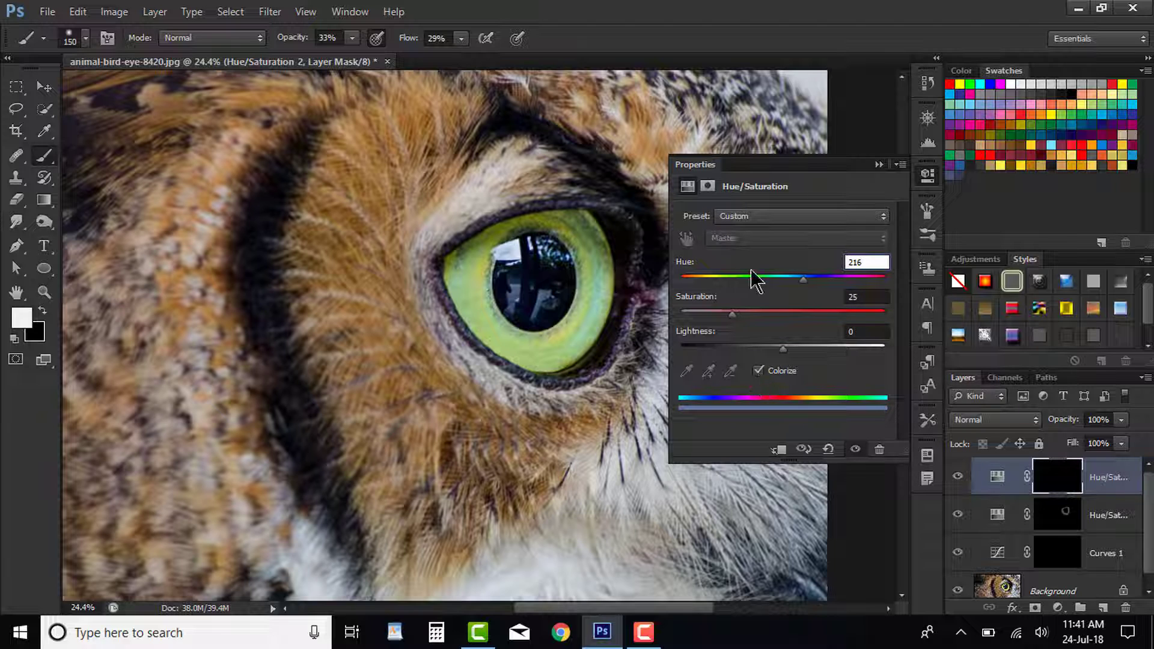
{"action": "left_click", "coordinate": [551, 230]}
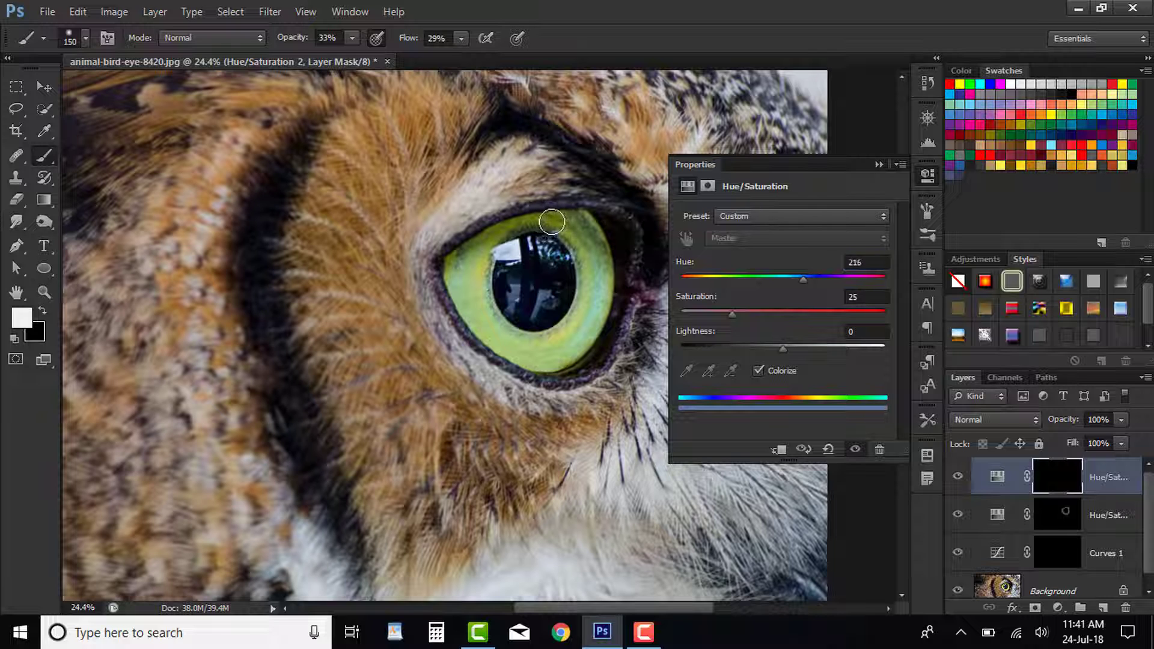
{"action": "mouse_move", "coordinate": [574, 230]}
{"action": "left_mouse_down"}
{"action": "mouse_move", "coordinate": [599, 248]}
{"action": "mouse_move", "coordinate": [583, 274]}
{"action": "mouse_move", "coordinate": [595, 286]}
{"action": "mouse_move", "coordinate": [592, 227]}
{"action": "mouse_move", "coordinate": [527, 219]}
{"action": "mouse_move", "coordinate": [547, 220]}
{"action": "left_mouse_up"}
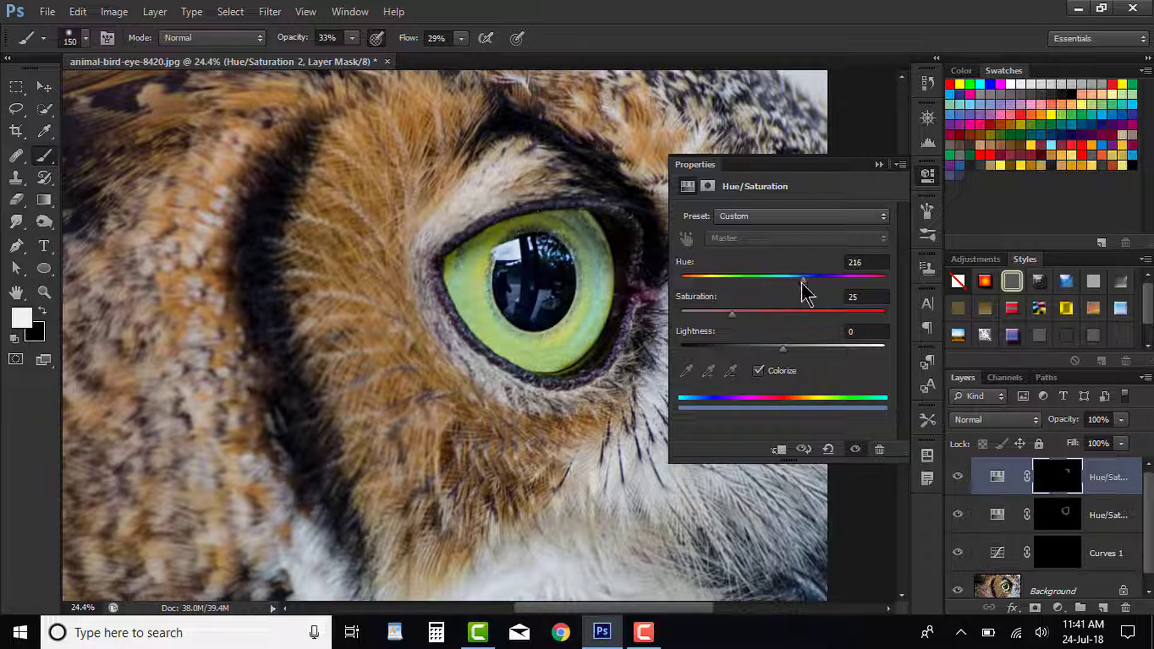
- Set the second tint to Hue 256, Saturation 75, Lightness +40 for pale violet
{"action": "mouse_move", "coordinate": [805, 279]}
{"action": "left_mouse_down"}
{"action": "mouse_move", "coordinate": [695, 296]}
{"action": "mouse_move", "coordinate": [806, 280]}
{"action": "mouse_move", "coordinate": [669, 284]}
{"action": "left_mouse_up"}
{"action": "left_click_drag", "start_coordinate": [725, 324], "coordinate": [816, 328]}
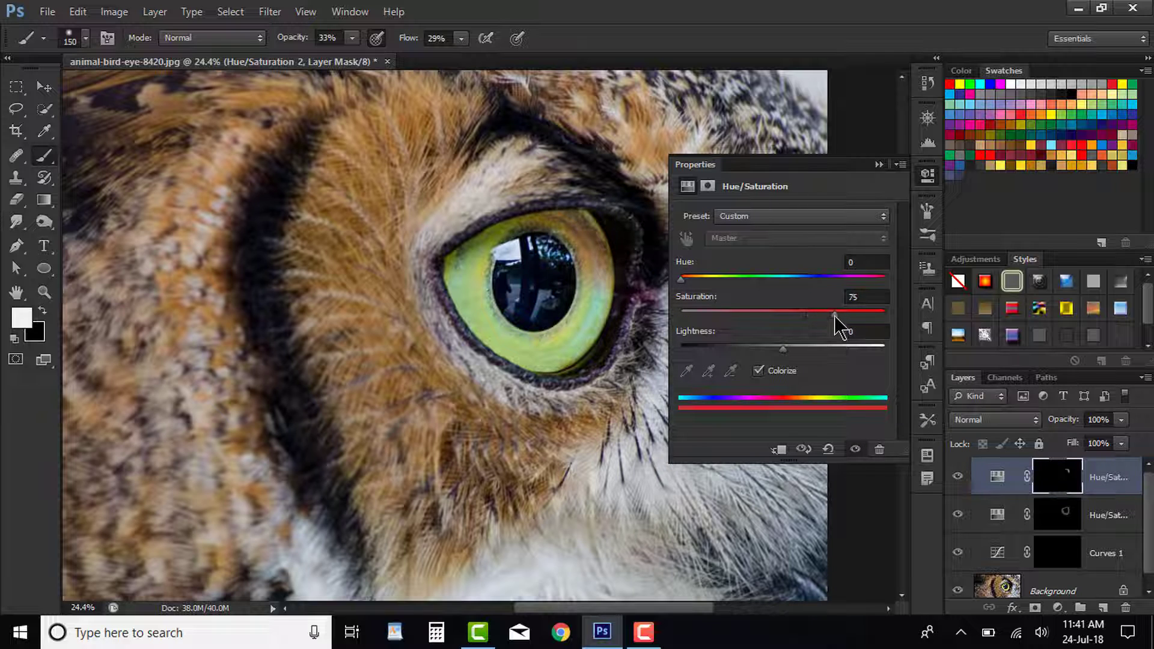
{"action": "mouse_move", "coordinate": [752, 350]}
{"action": "left_mouse_down"}
{"action": "mouse_move", "coordinate": [858, 351]}
{"action": "mouse_move", "coordinate": [824, 350]}
{"action": "left_mouse_up"}
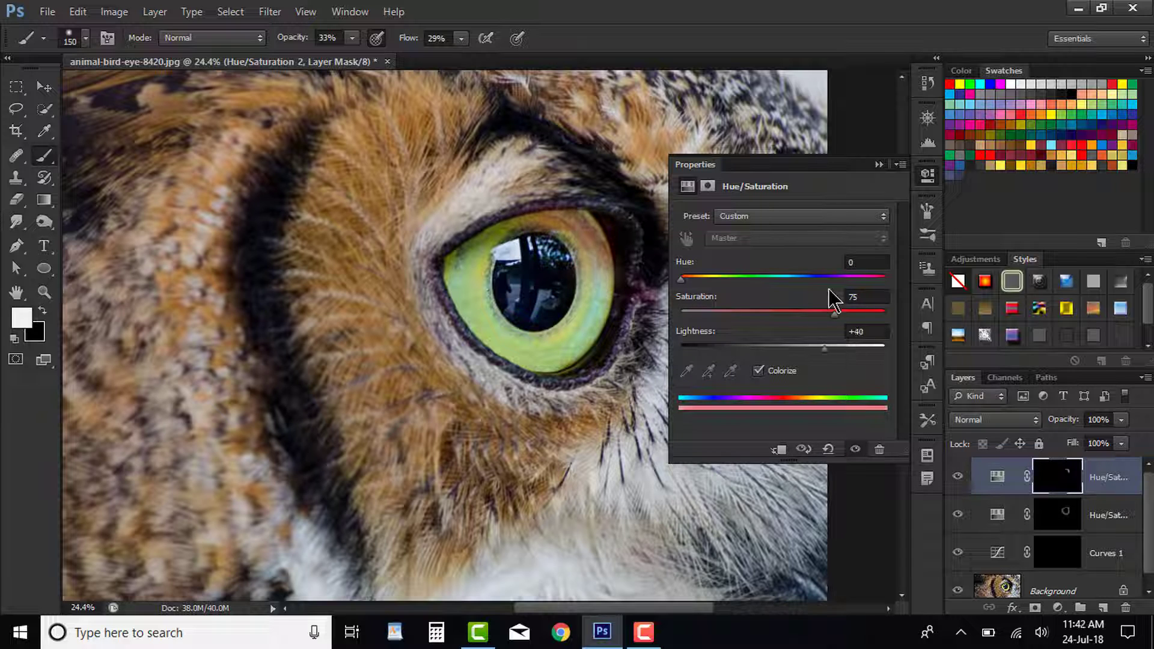
{"action": "left_click_drag", "start_coordinate": [676, 280], "coordinate": [826, 288]}
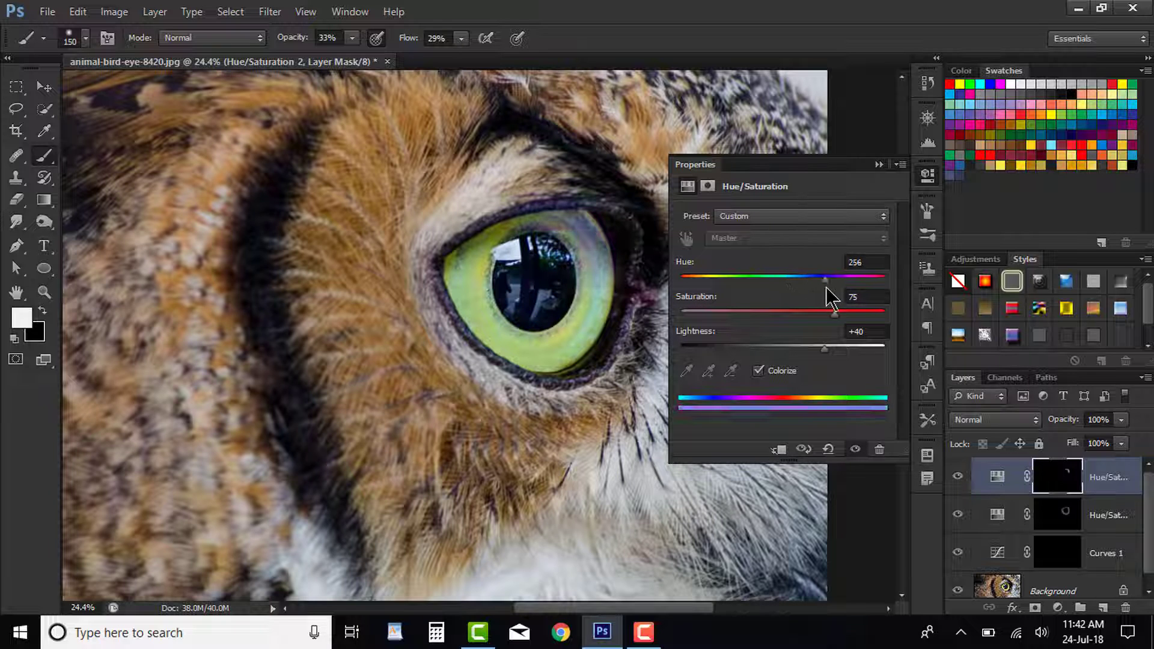
{"action": "left_click", "coordinate": [878, 166]}
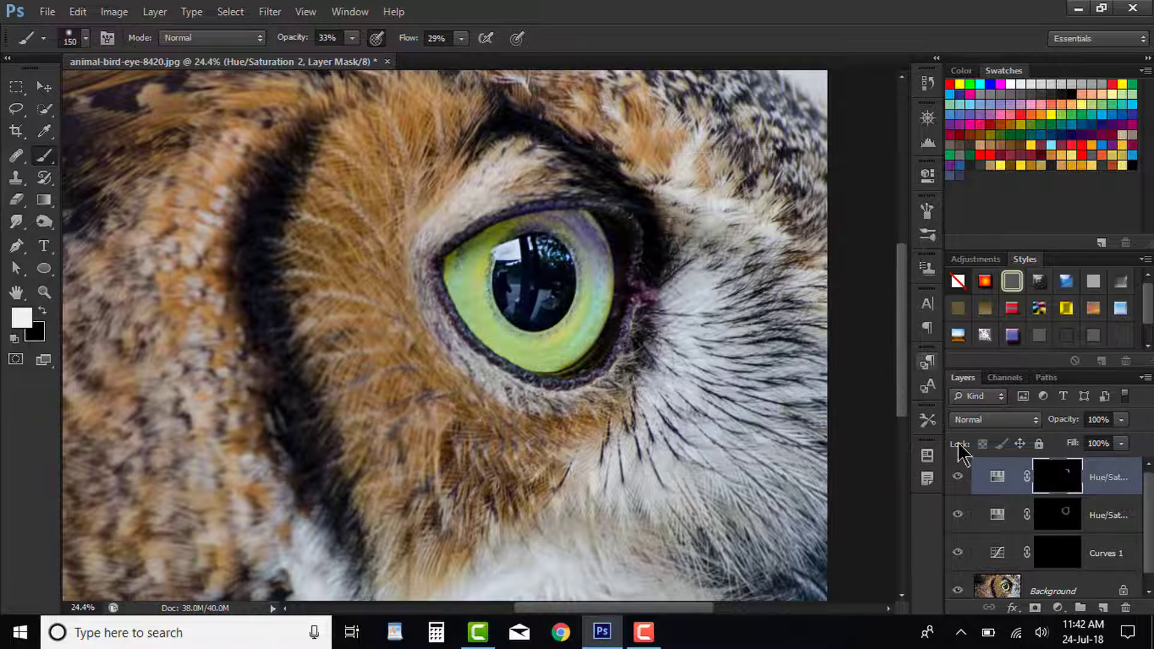
- Add a third Hue/Saturation layer with an inverted mask revealed over the pupil
{"action": "left_click", "coordinate": [1057, 606]}
{"action": "left_click", "coordinate": [1054, 409]}
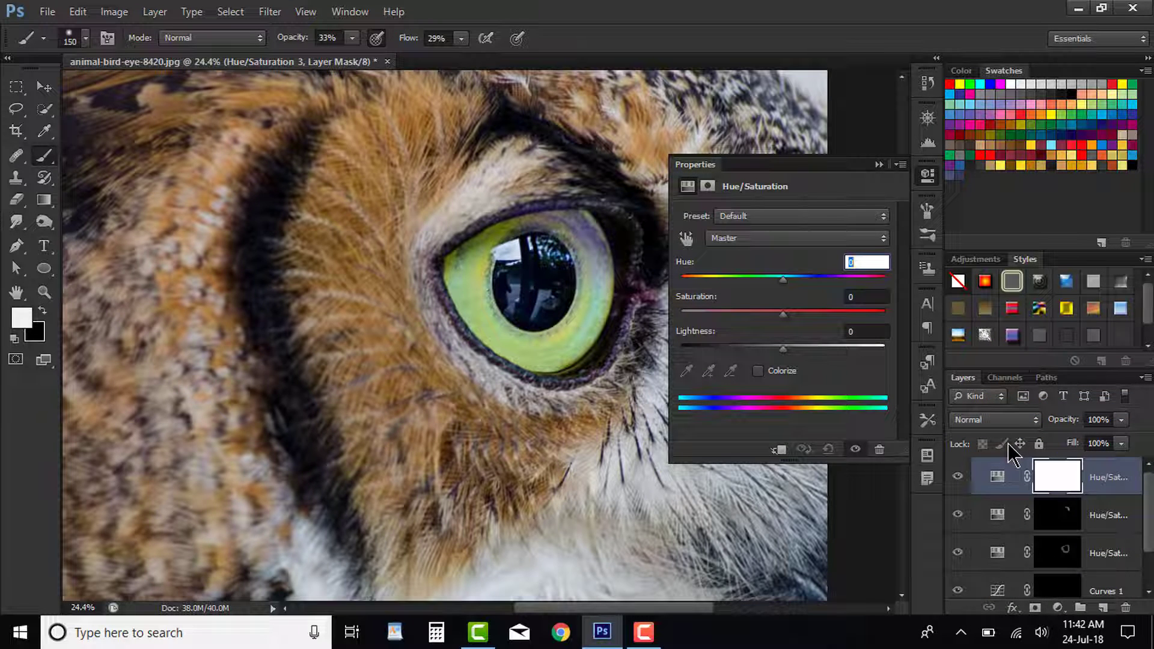
{"action": "key", "text": "ctrl+i"}
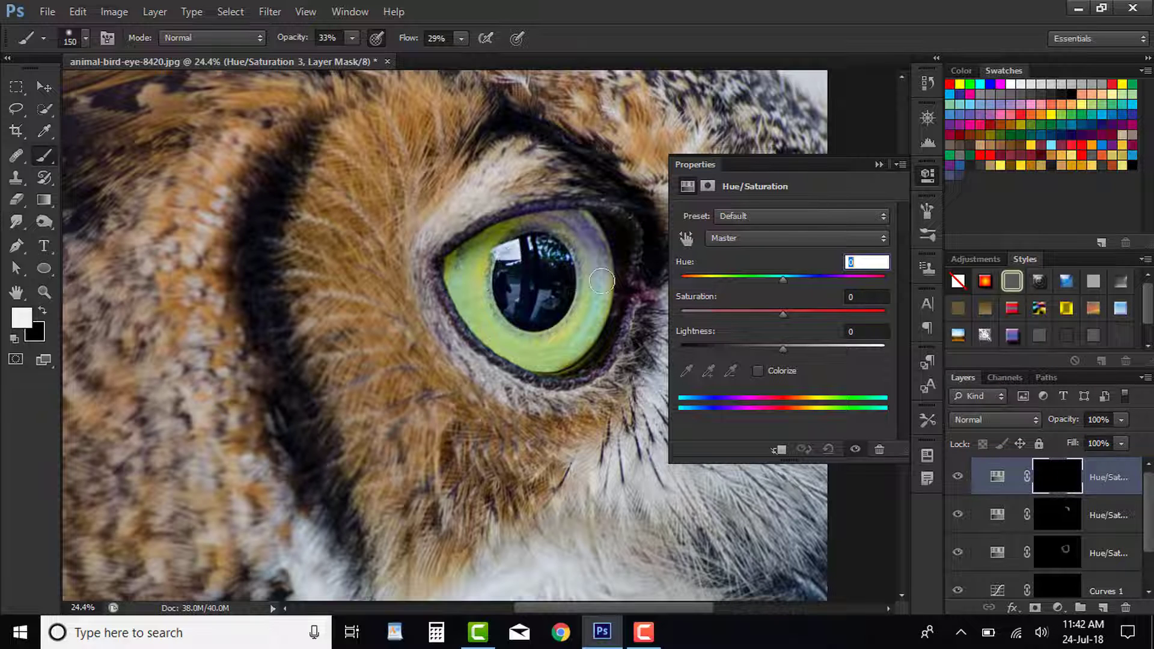
{"action": "left_click", "coordinate": [511, 253]}
- Colorize the pupil layer purple at Hue 300, Saturation 97, Lightness +62
{"action": "left_click", "coordinate": [755, 372]}
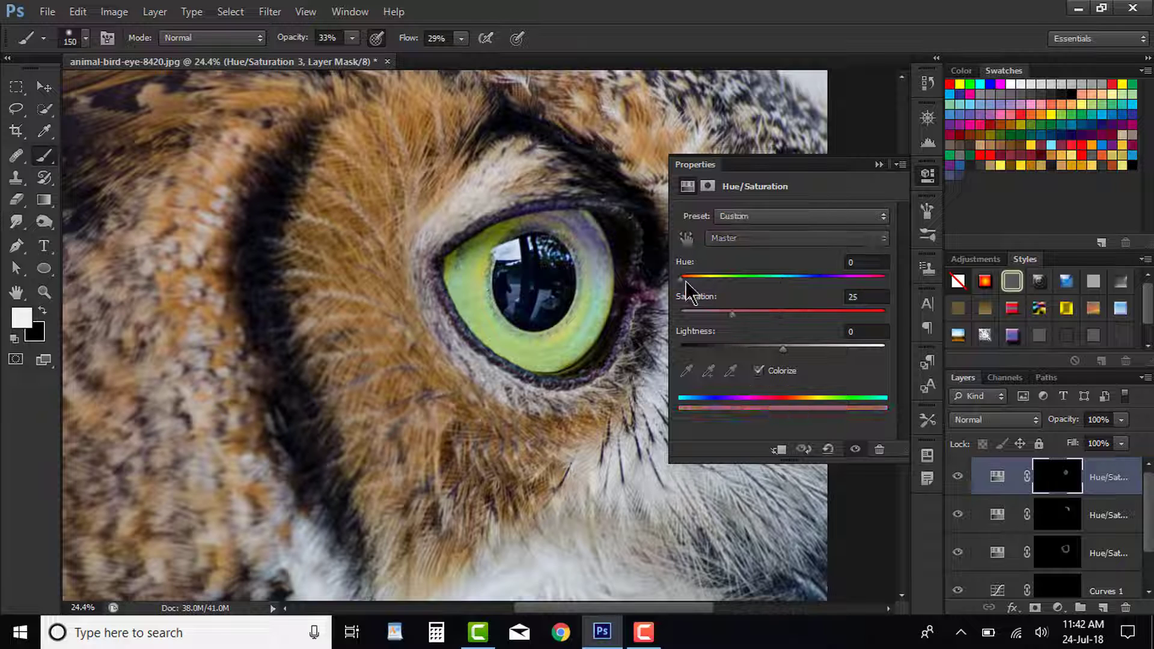
{"action": "left_click_drag", "start_coordinate": [721, 278], "coordinate": [814, 287]}
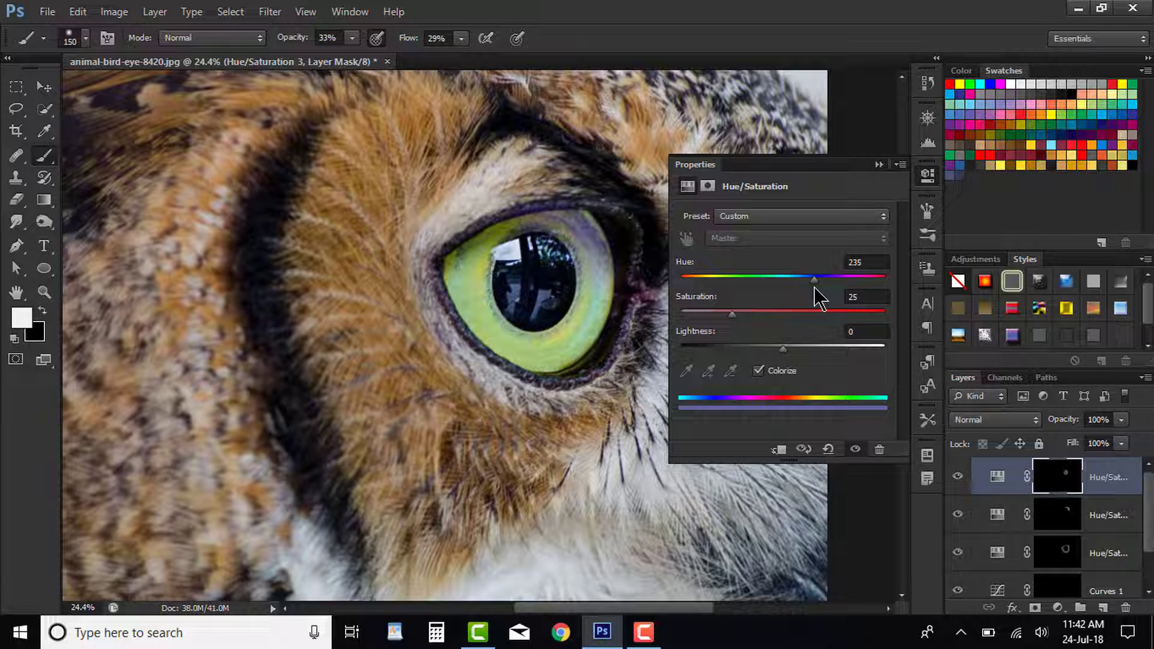
{"action": "left_click_drag", "start_coordinate": [732, 314], "coordinate": [878, 318]}
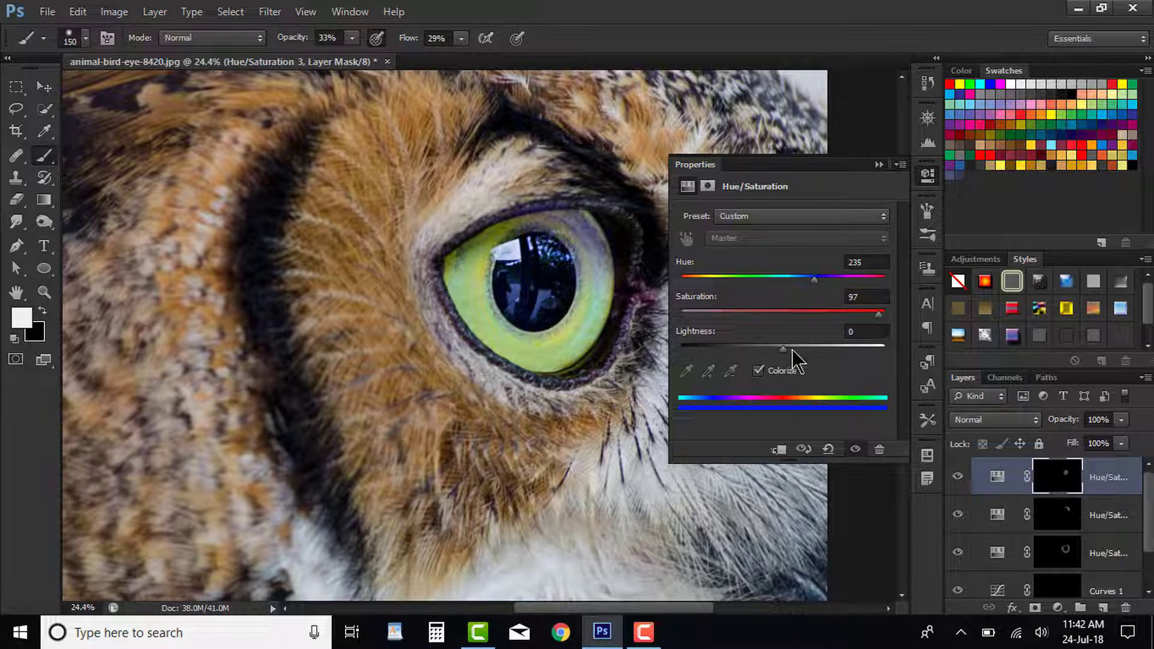
{"action": "mouse_move", "coordinate": [791, 352]}
{"action": "left_mouse_down"}
{"action": "mouse_move", "coordinate": [894, 352]}
{"action": "mouse_move", "coordinate": [765, 354]}
{"action": "mouse_move", "coordinate": [844, 354]}
{"action": "left_mouse_up"}
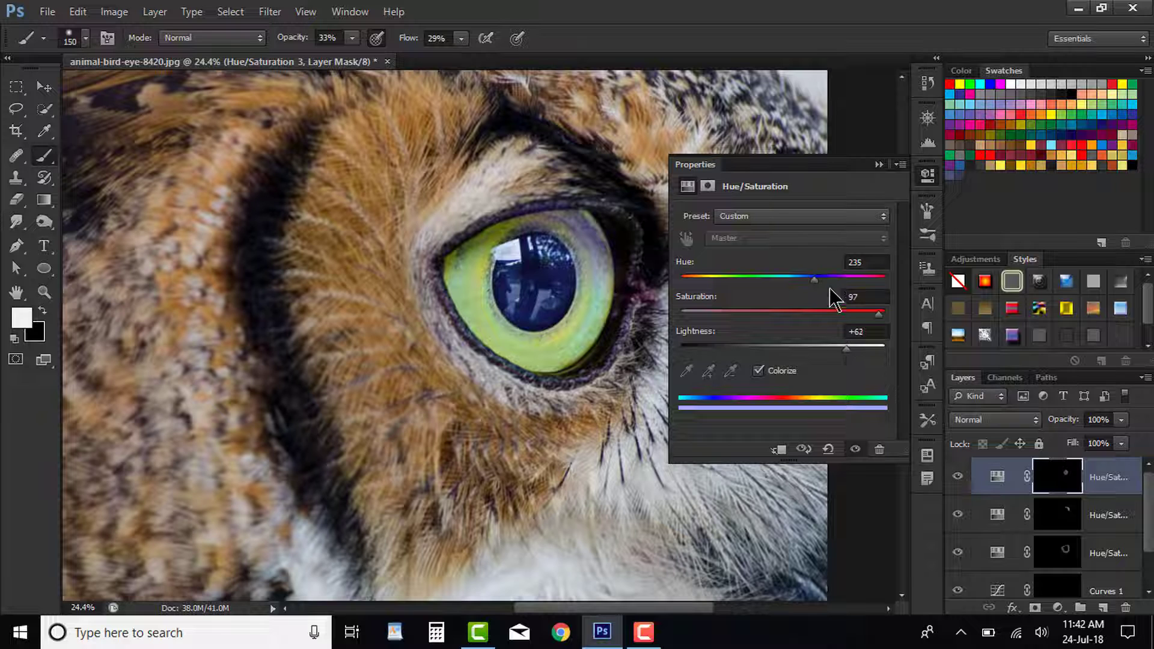
{"action": "mouse_move", "coordinate": [815, 286]}
{"action": "left_mouse_down"}
{"action": "mouse_move", "coordinate": [765, 286]}
{"action": "mouse_move", "coordinate": [855, 283]}
{"action": "left_mouse_up"}
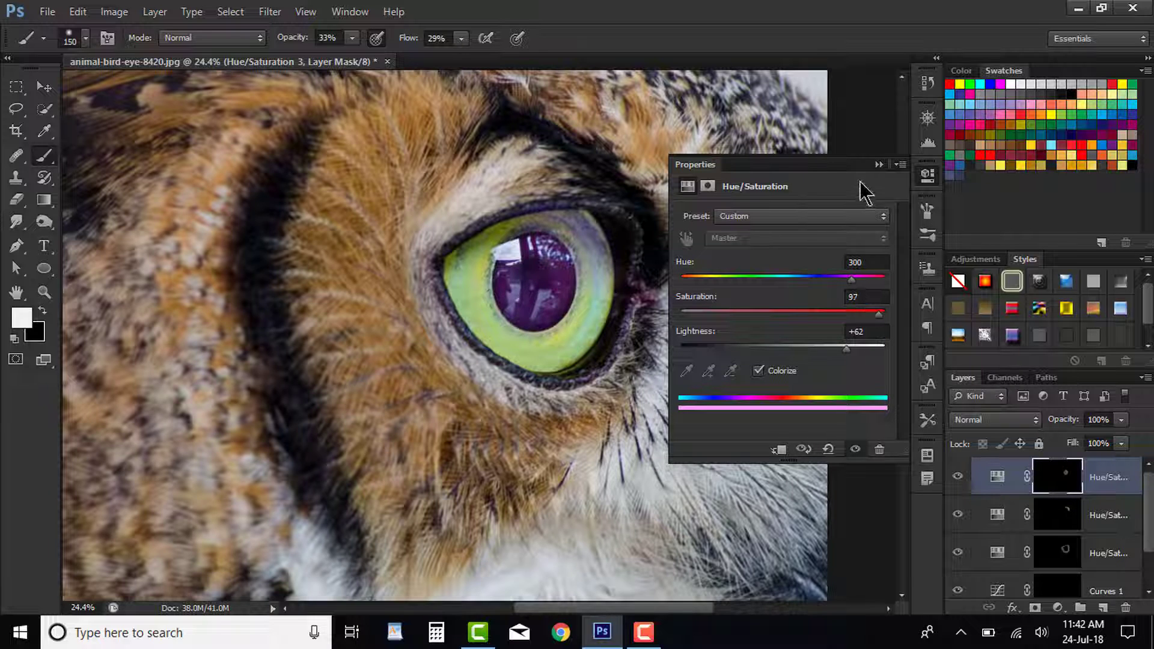
{"action": "left_click", "coordinate": [878, 164]}
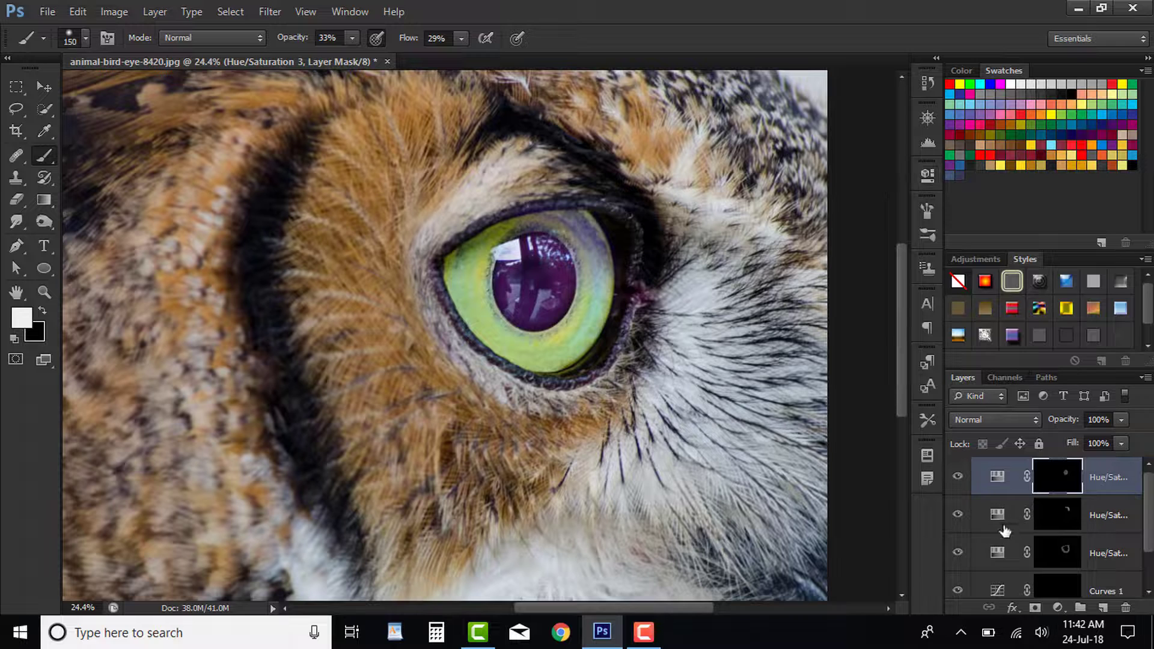
- Jump to the Open history state and toggle Ctrl+Z to compare, ending on the original
{"action": "scroll", "coordinate": [1004, 531], "scroll_direction": "down", "scroll_amount": 1}
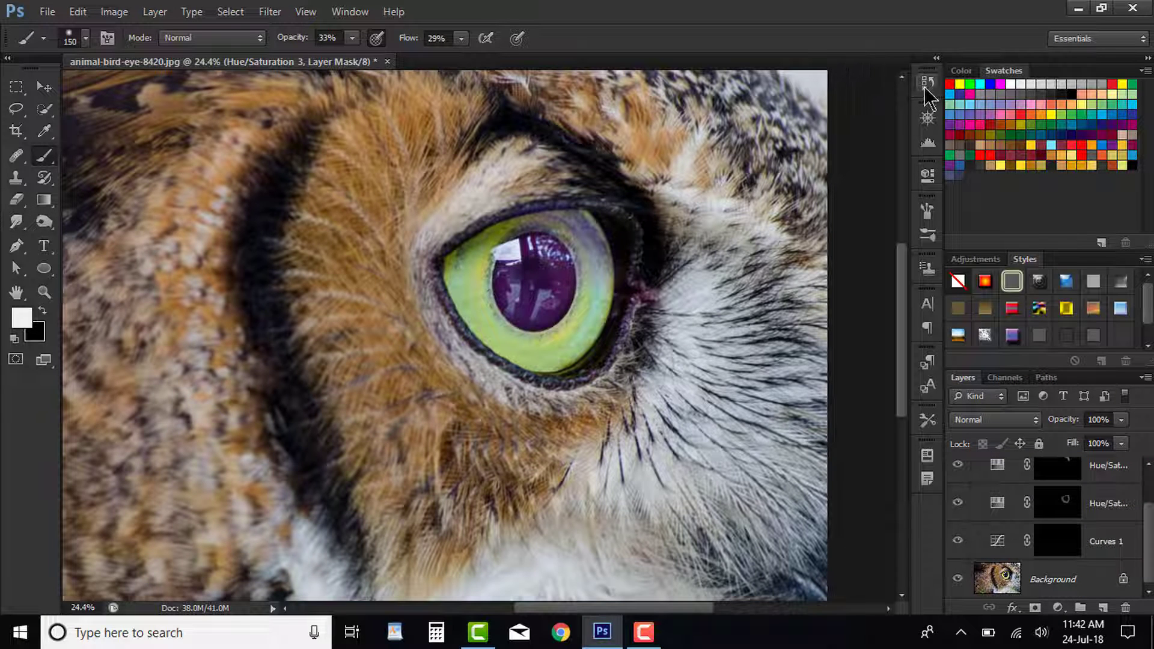
{"action": "left_click", "coordinate": [928, 83]}
{"action": "scroll", "coordinate": [841, 144], "scroll_direction": "up", "scroll_amount": 2}
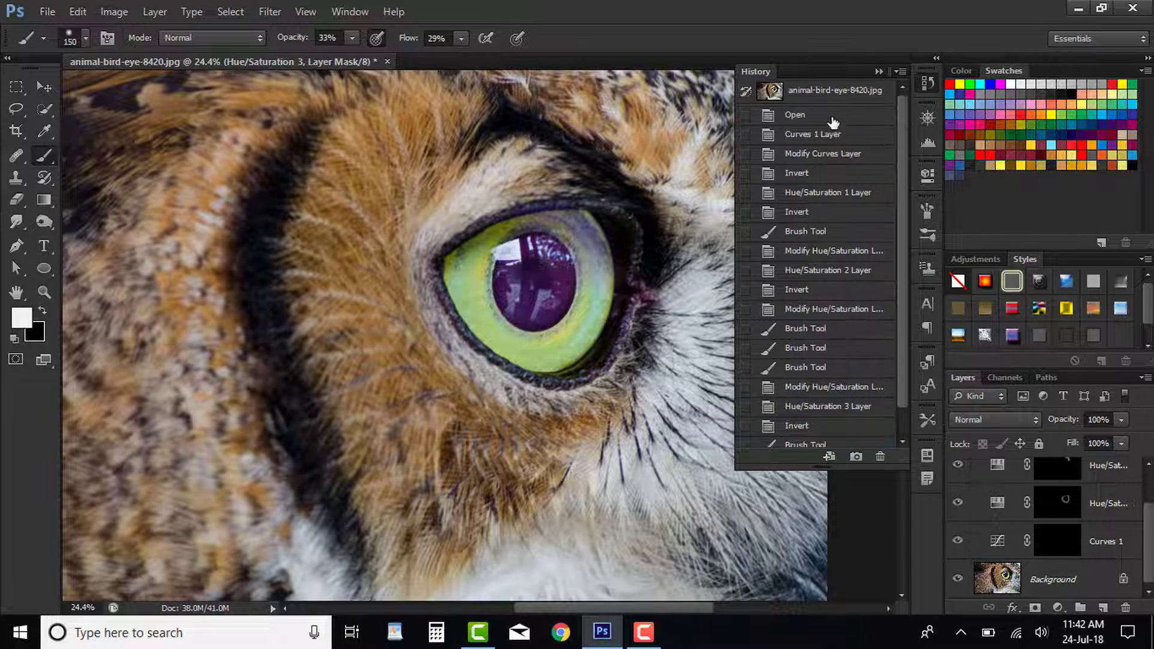
{"action": "left_click", "coordinate": [830, 120]}
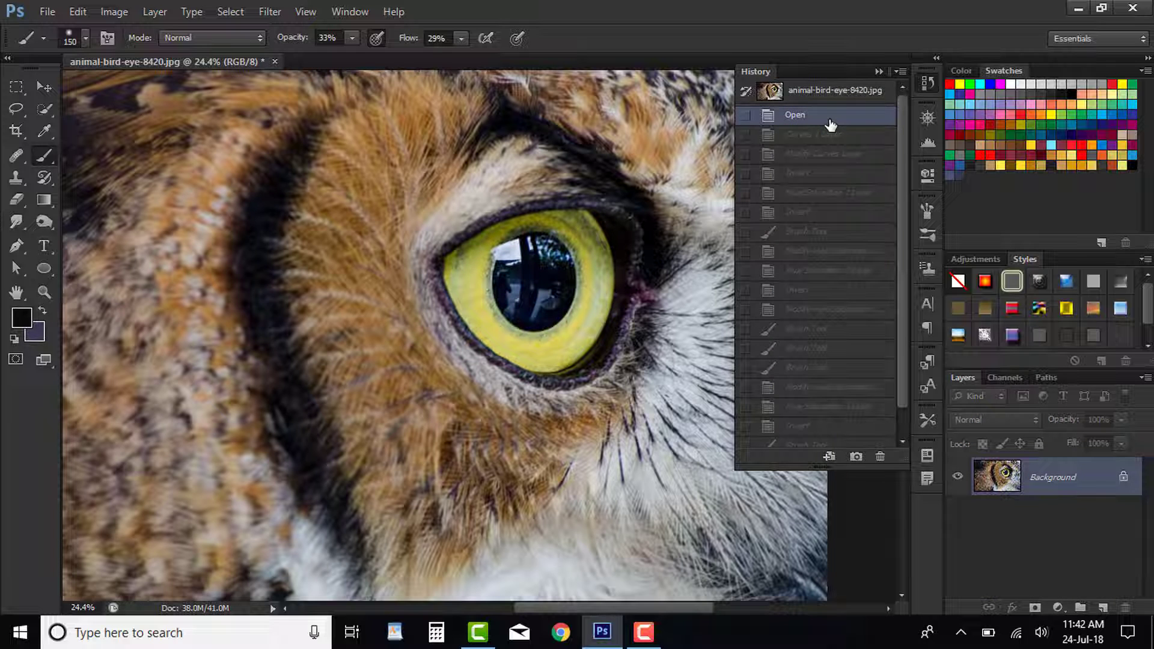
{"action": "key", "text": "ctrl+z"}
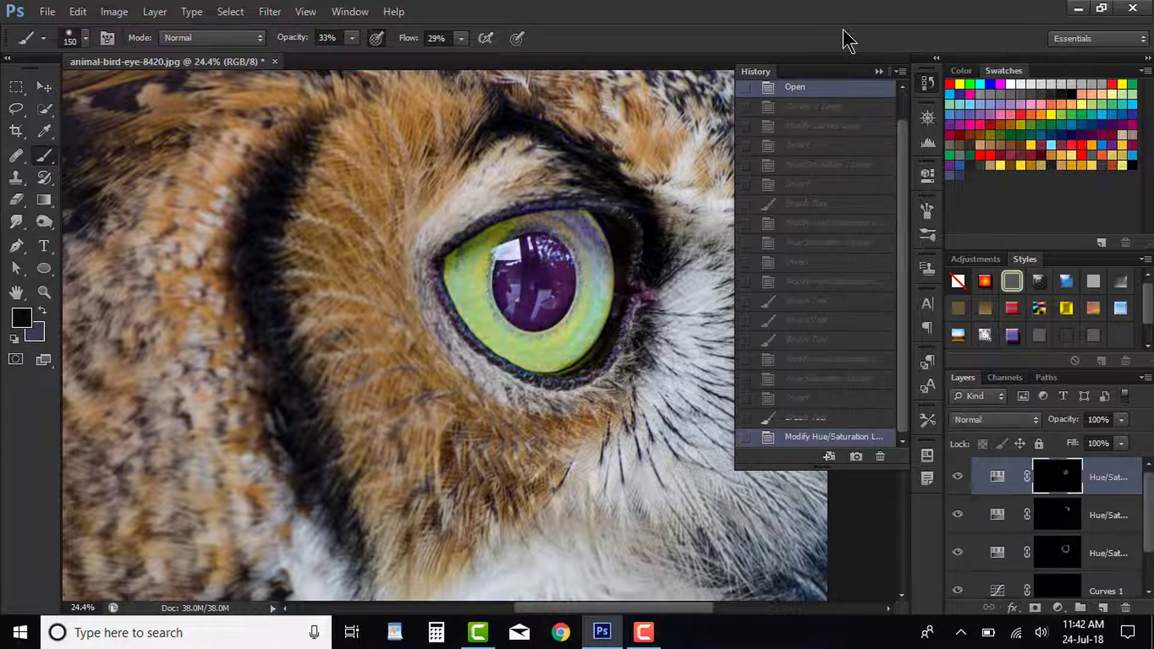
{"action": "key", "text": "ctrl+z"}
{"action": "key", "text": "ctrl+z"}
{"action": "key", "text": "ctrl+z"}
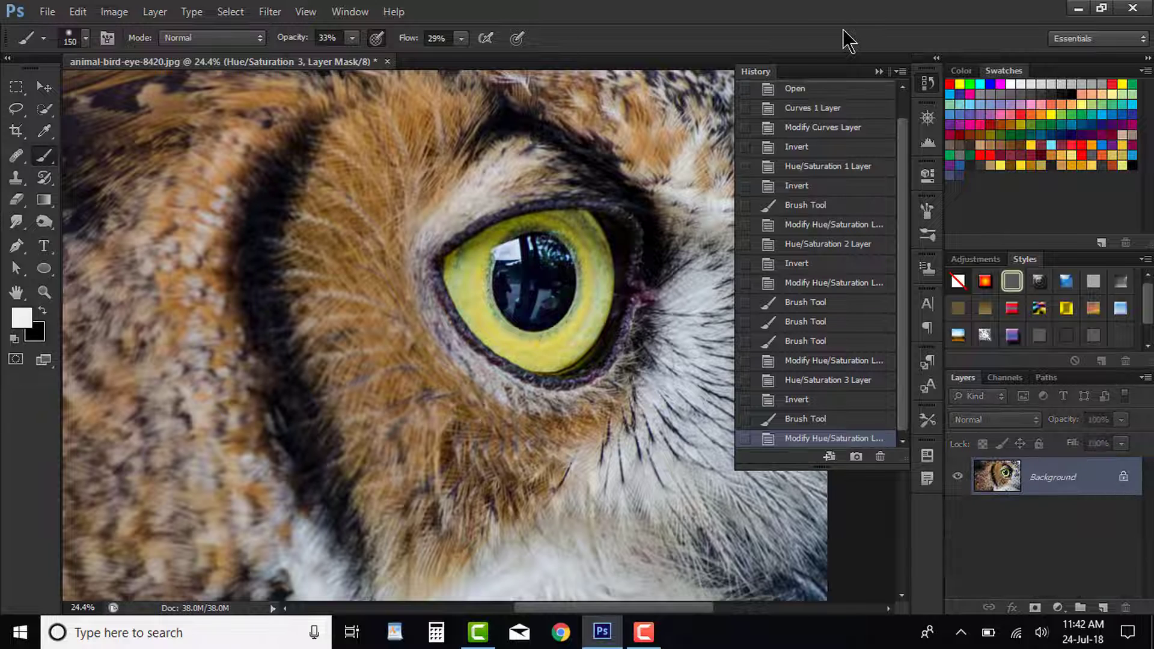
{"action": "key", "text": "ctrl+z"}
{"action": "key", "text": "ctrl+z"}
{"action": "key", "text": "ctrl+z"}
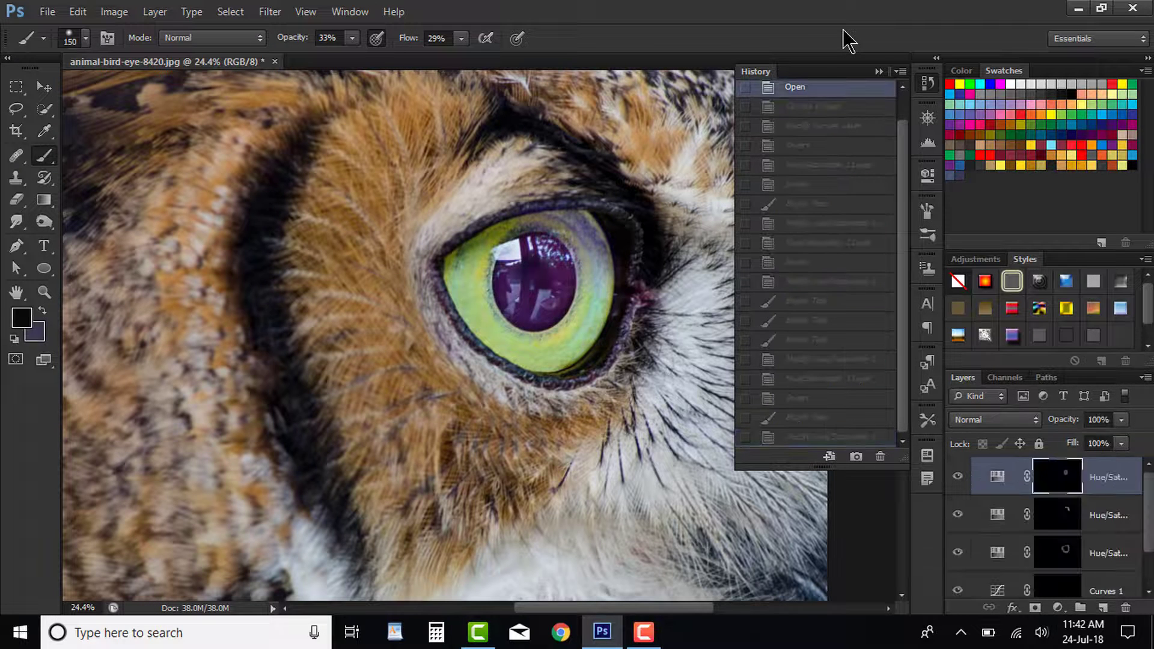
{"action": "key", "text": "ctrl+z"}
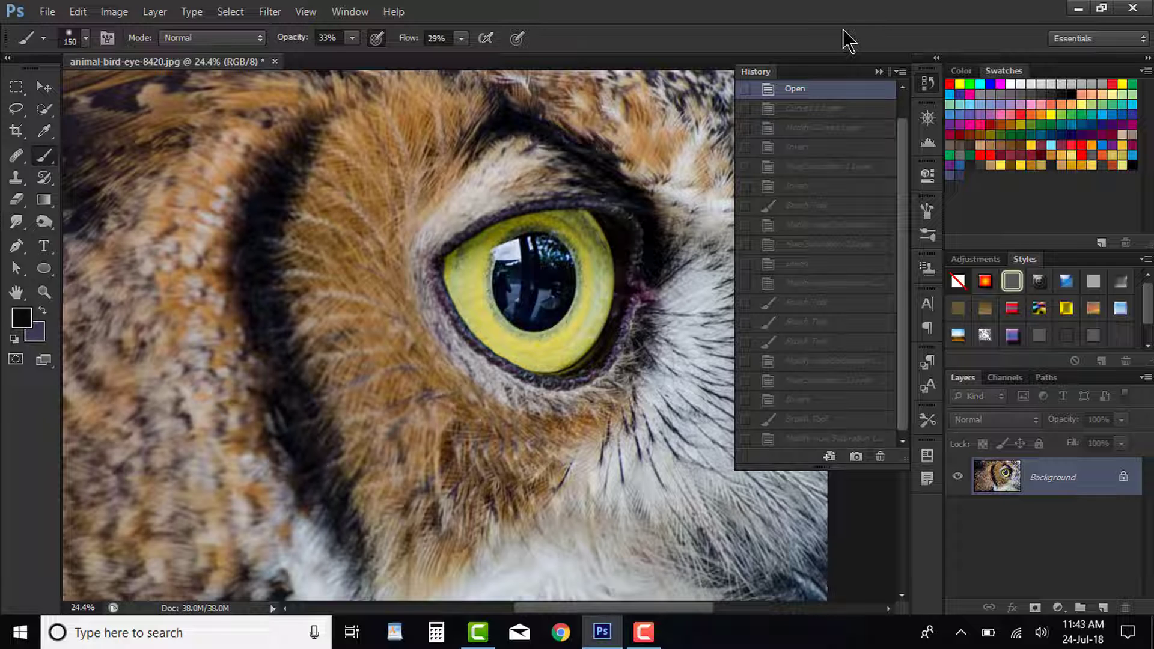
{"action": "left_click", "coordinate": [927, 82]}
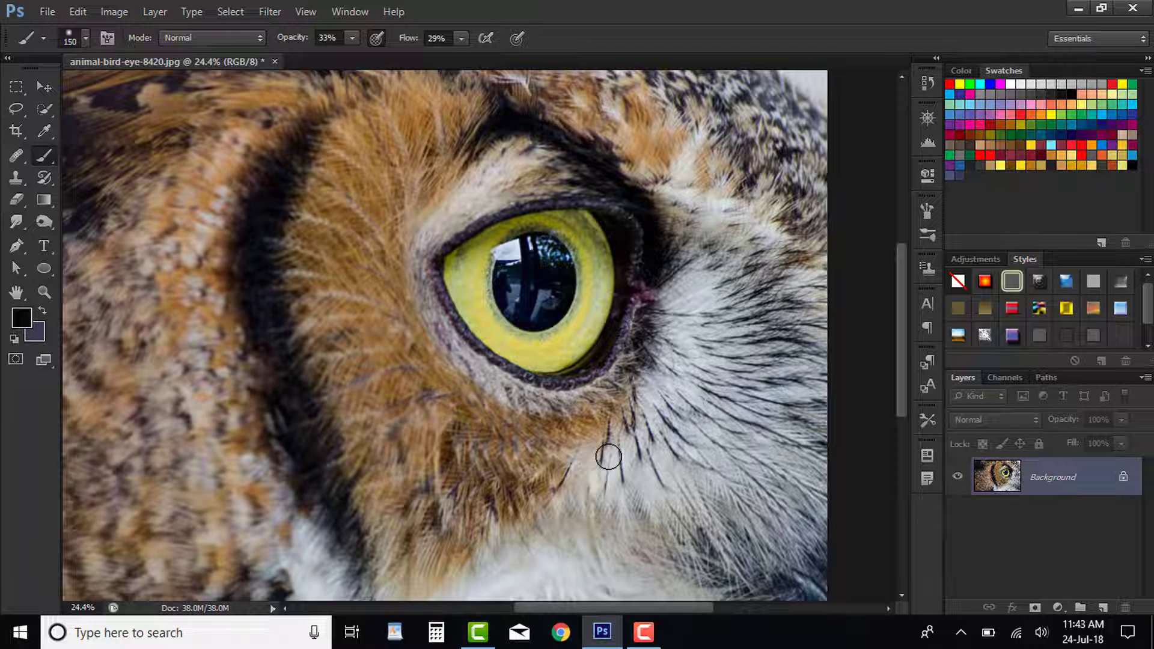
{"action": "scroll", "coordinate": [608, 456], "scroll_direction": "down", "scroll_amount": 1}
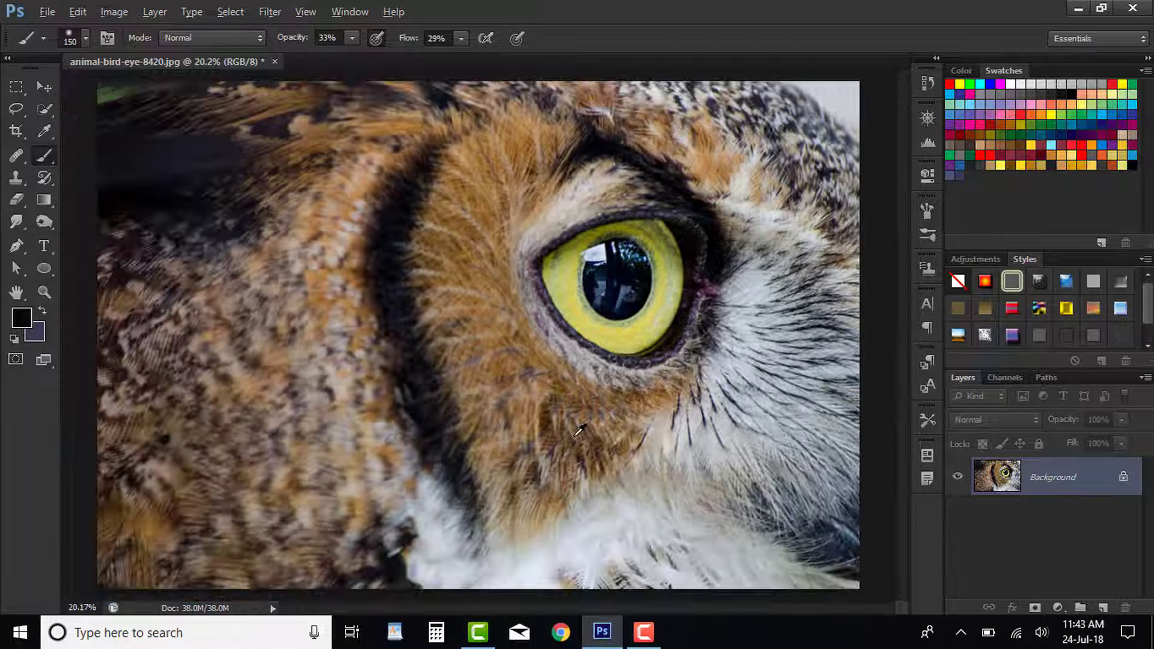